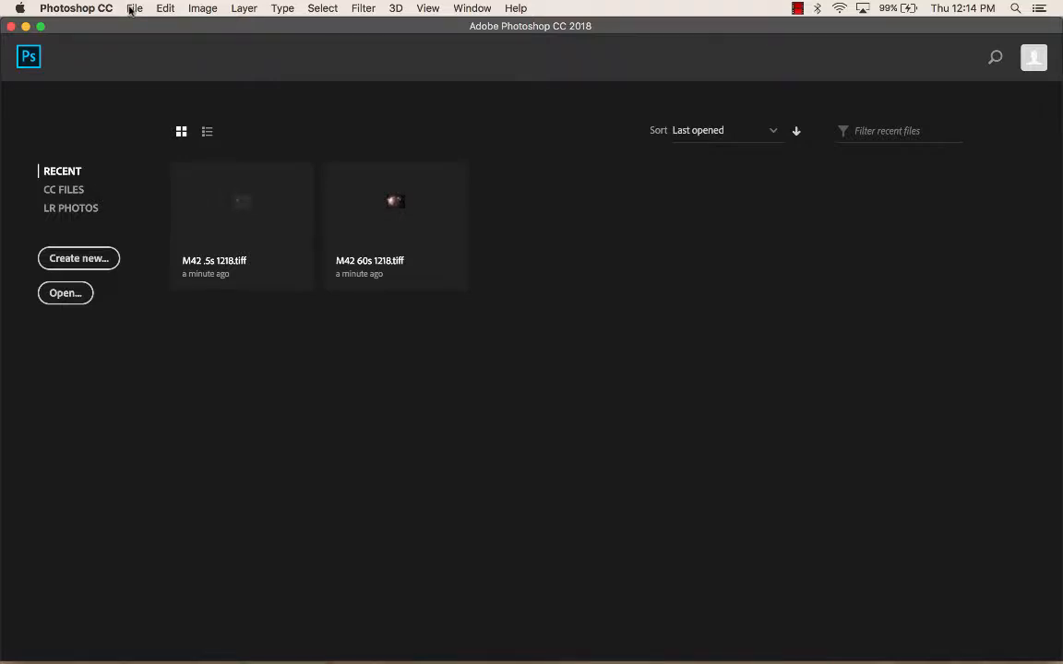
Step: Open the two exposures M42 .5s 1218.tiff and M42 60s 1218.tiff together from the Desktop
left_click(131, 8)
left_click(155, 39)
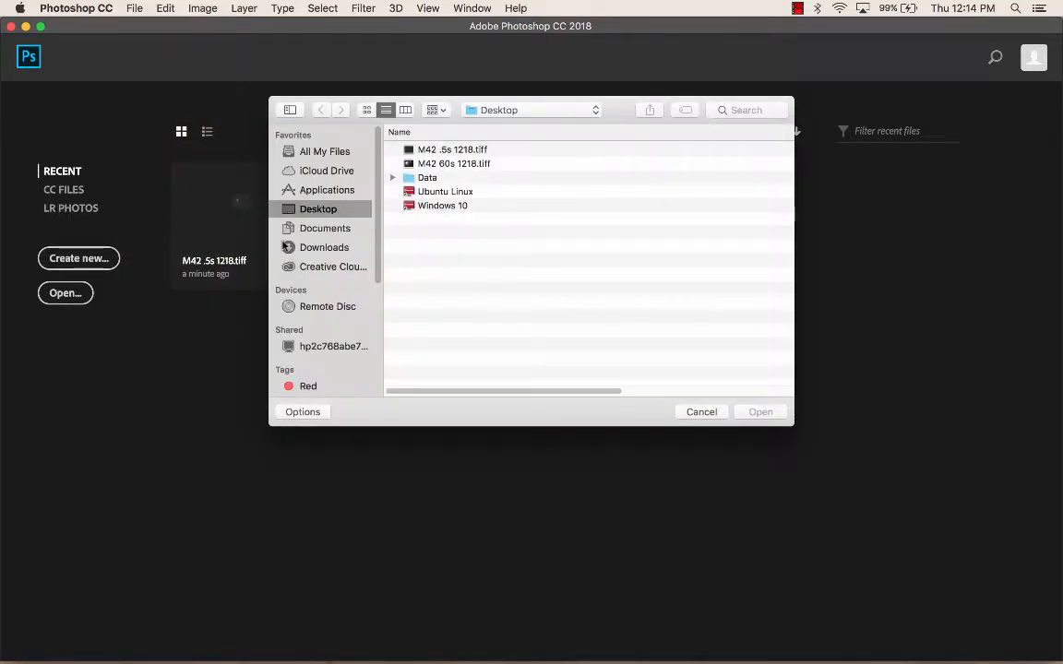
left_click(427, 149)
left_click(451, 166, "shift")
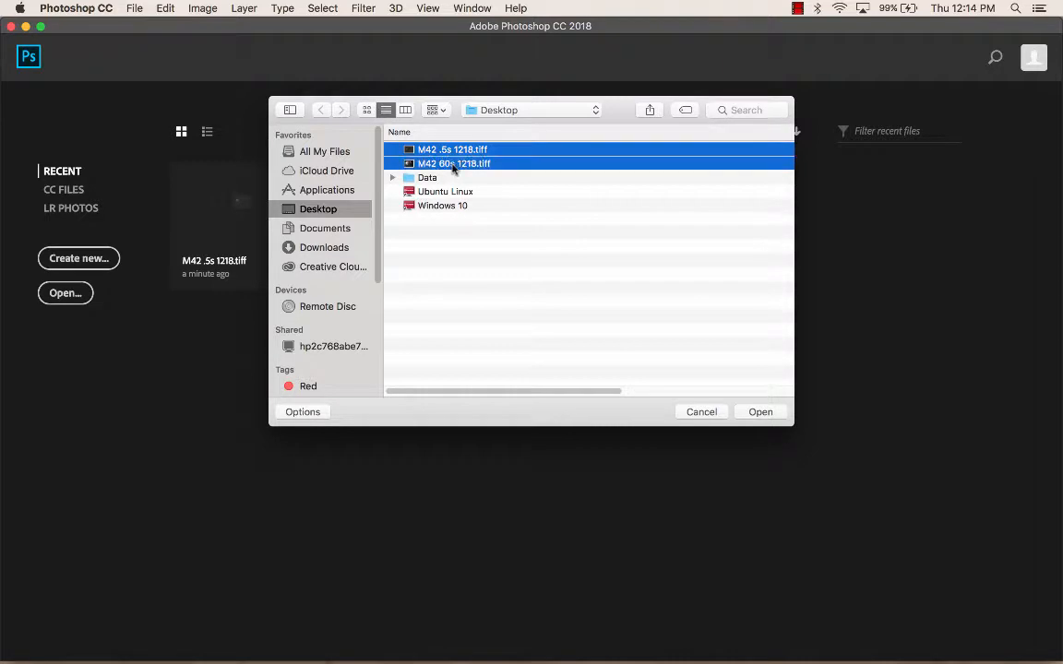
left_click(758, 412)
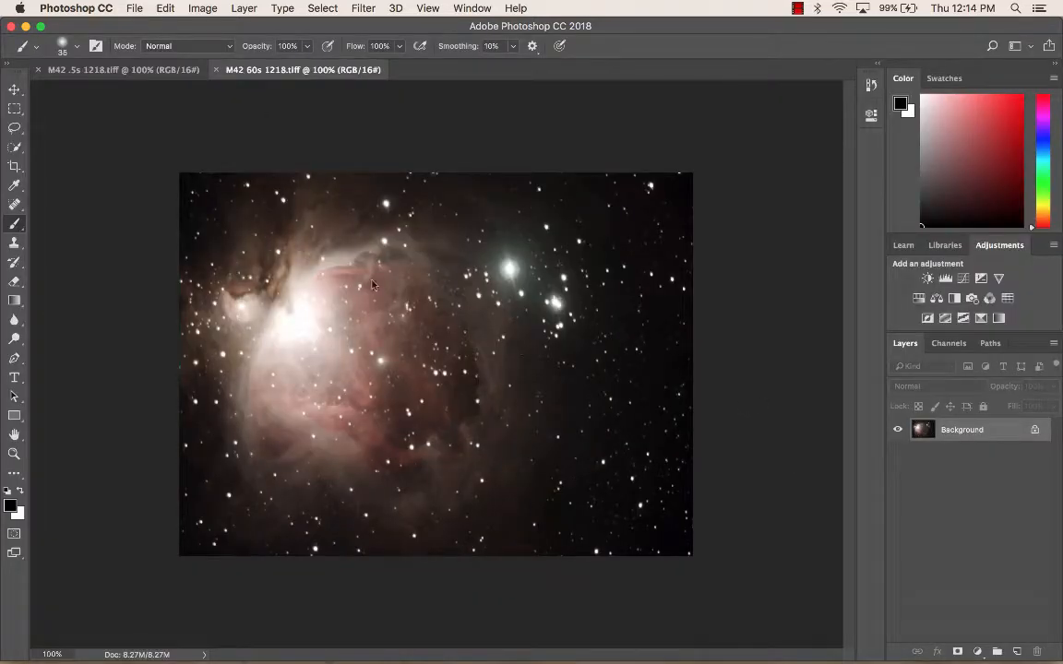
Step: Compare the short and long exposure images and review the layer-mask instruction notes in Word
left_click(137, 74)
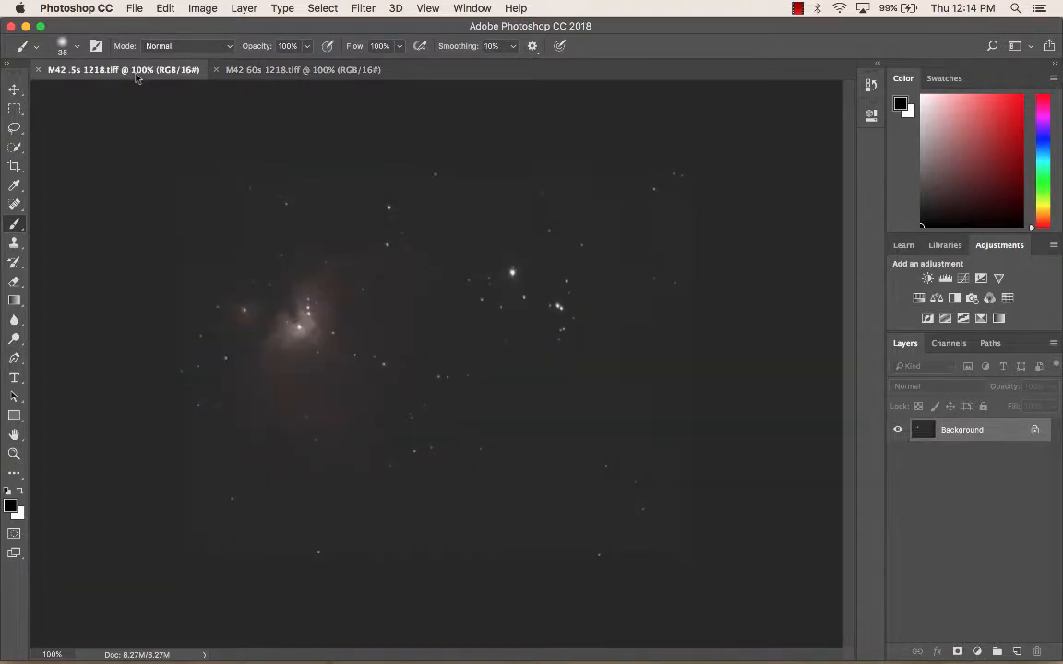
left_click(260, 70)
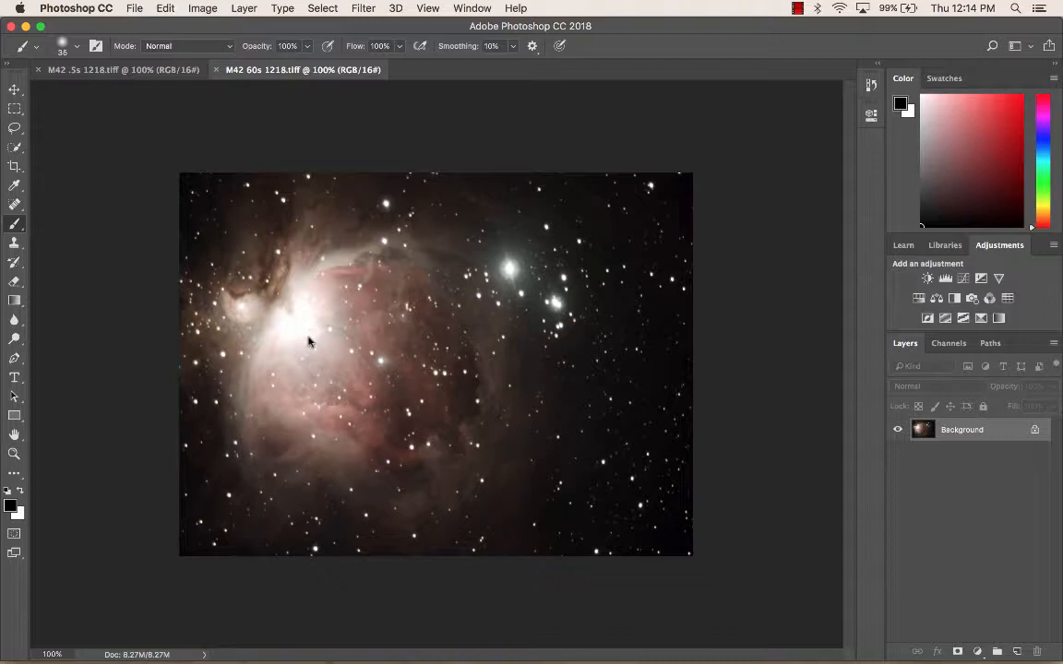
left_click(159, 69)
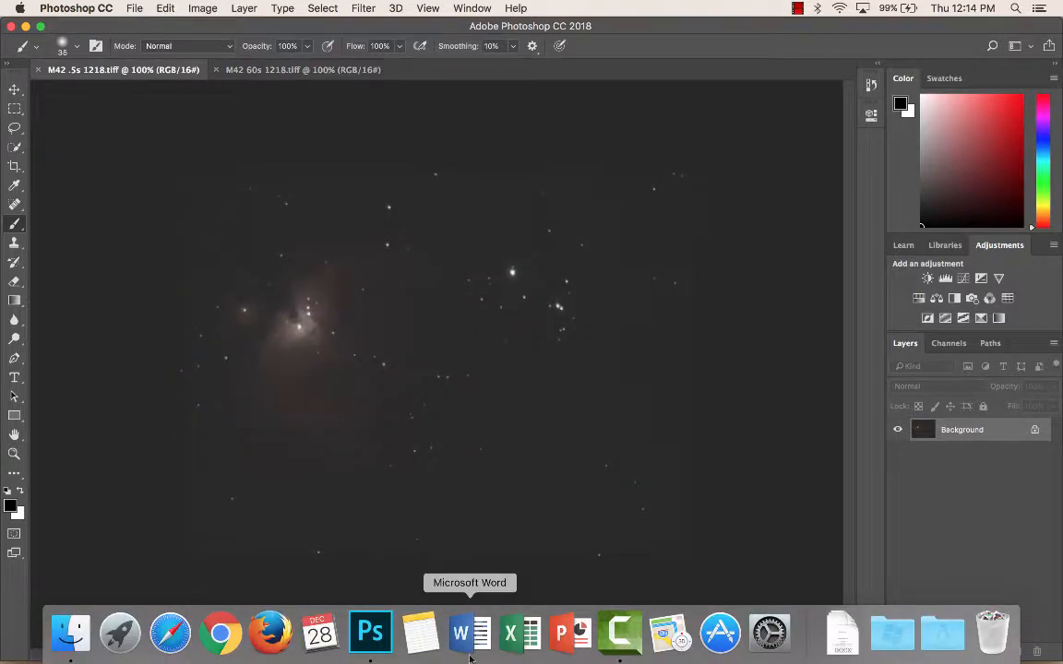
left_click(467, 635)
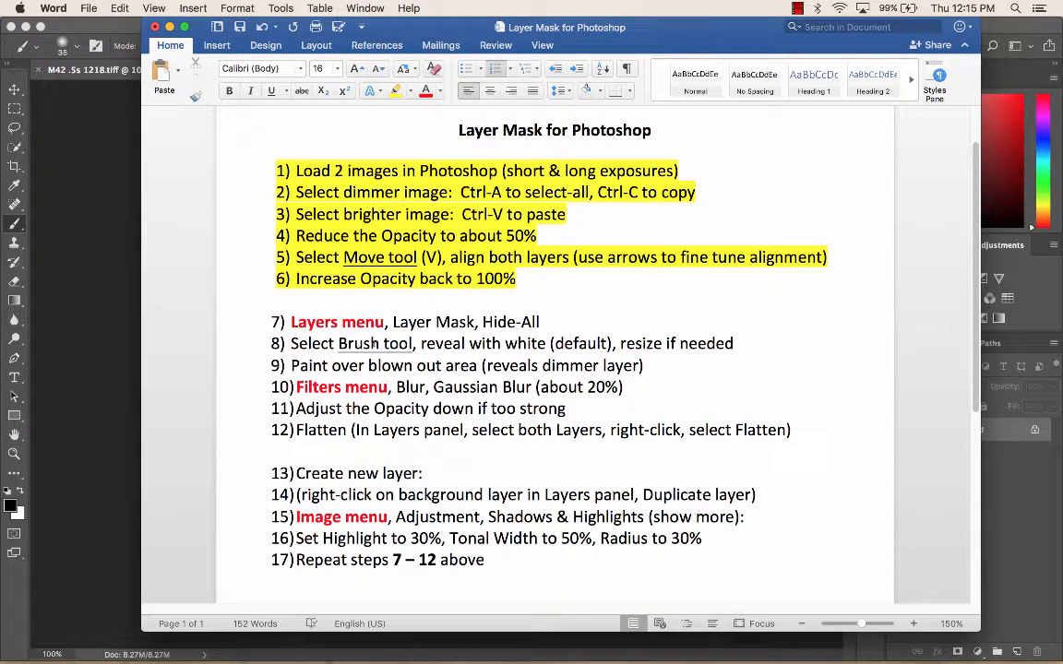
left_click(119, 32)
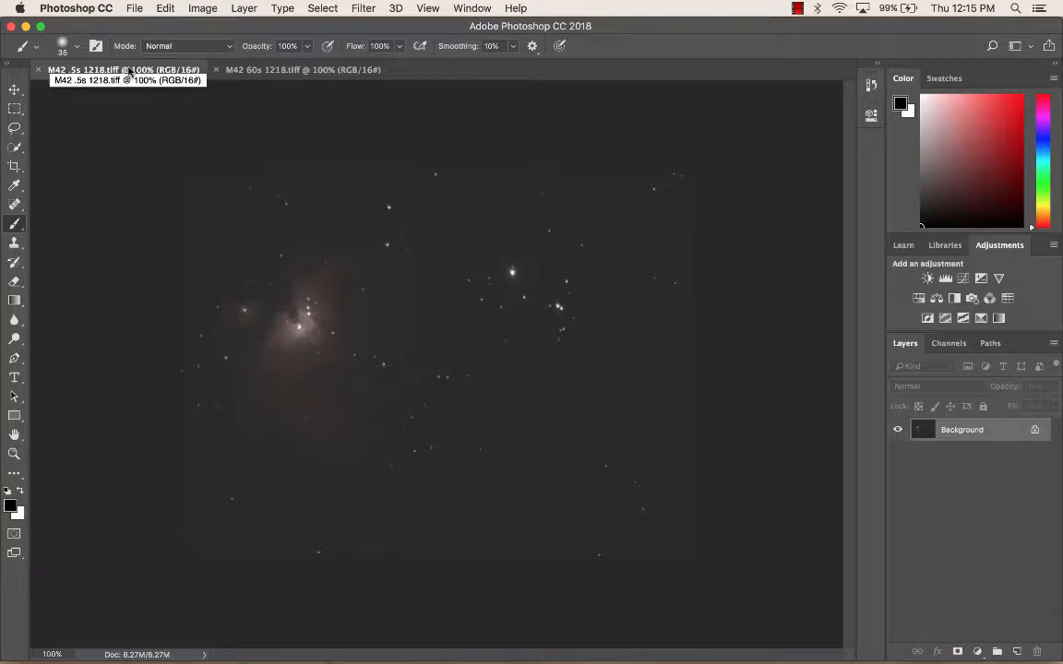
Step: Copy the entire short exposure and paste it as a new layer over the 60s image
key("super+a")
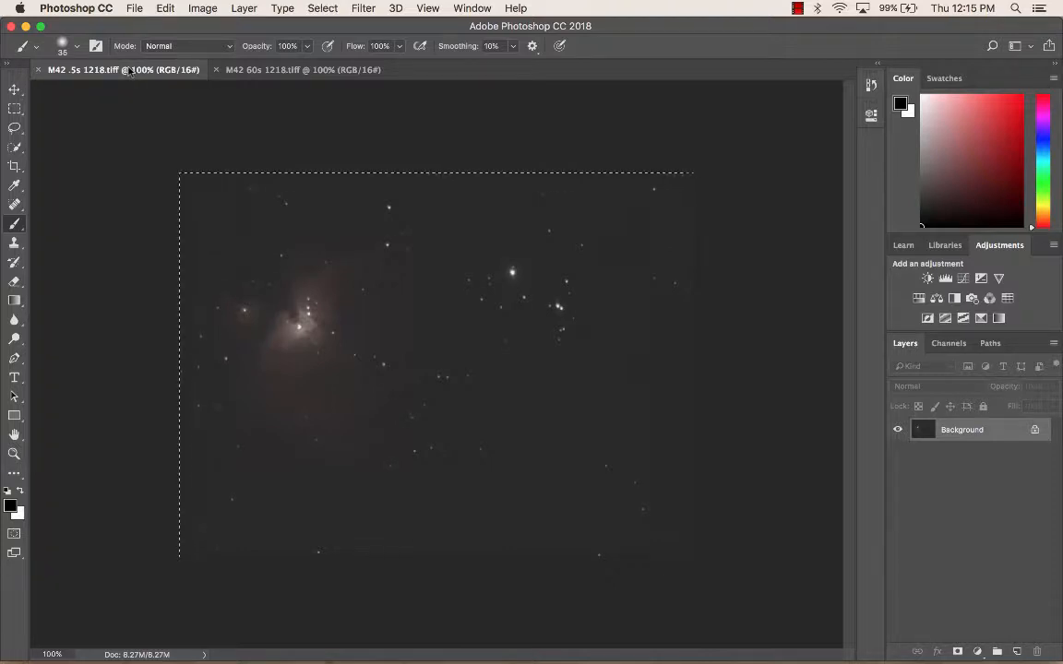
left_click(289, 71)
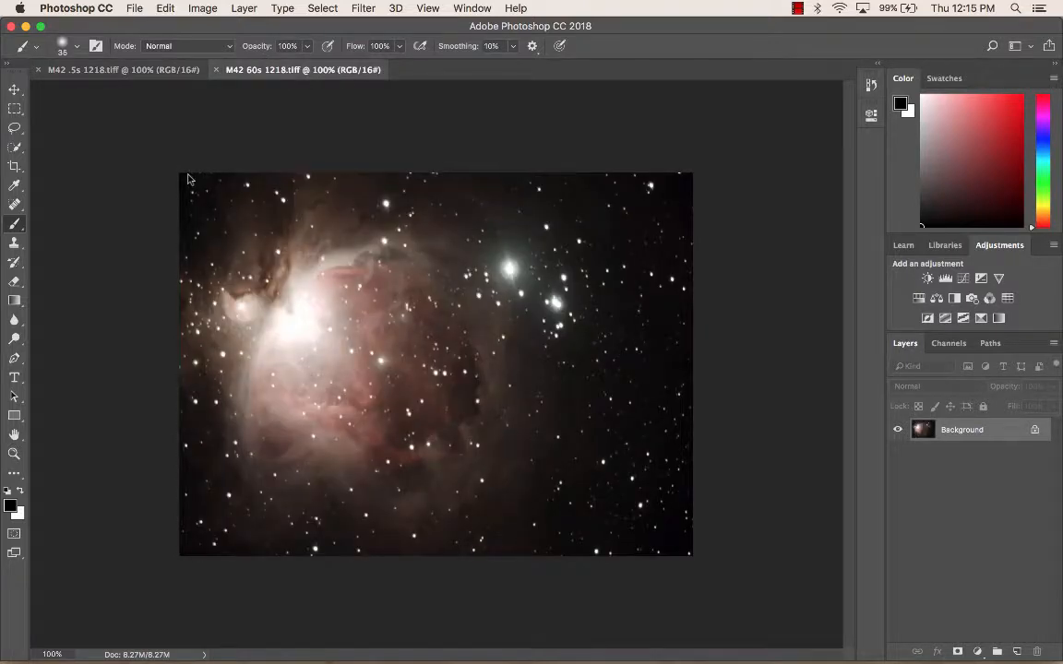
key("super+v")
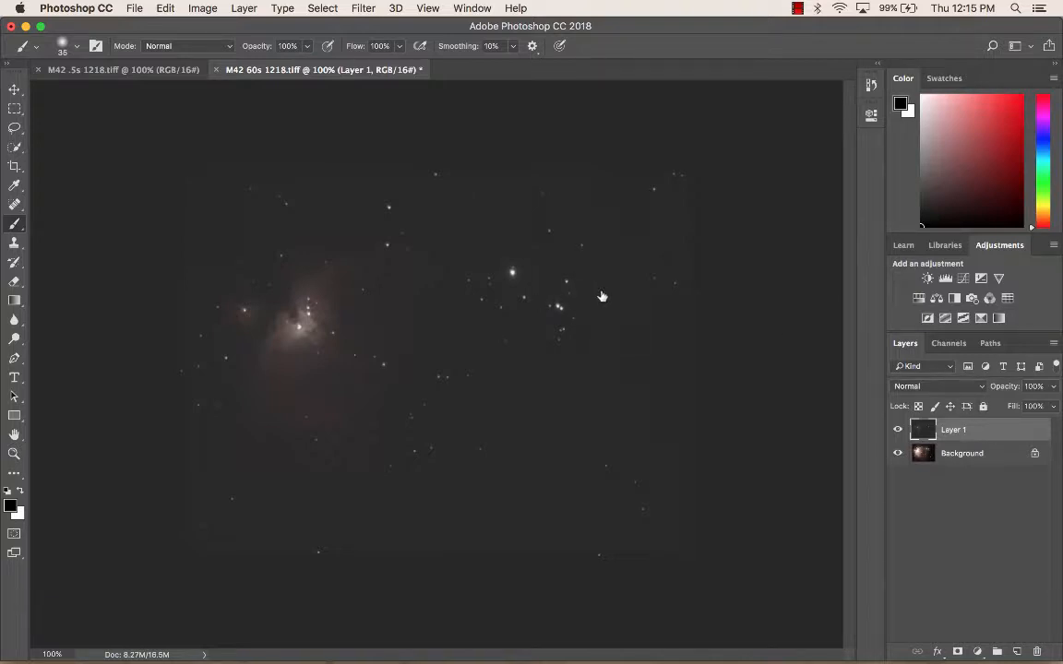
Step: Select the Move tool and reduce the pasted layer's opacity to about 51%
key("super+equal")
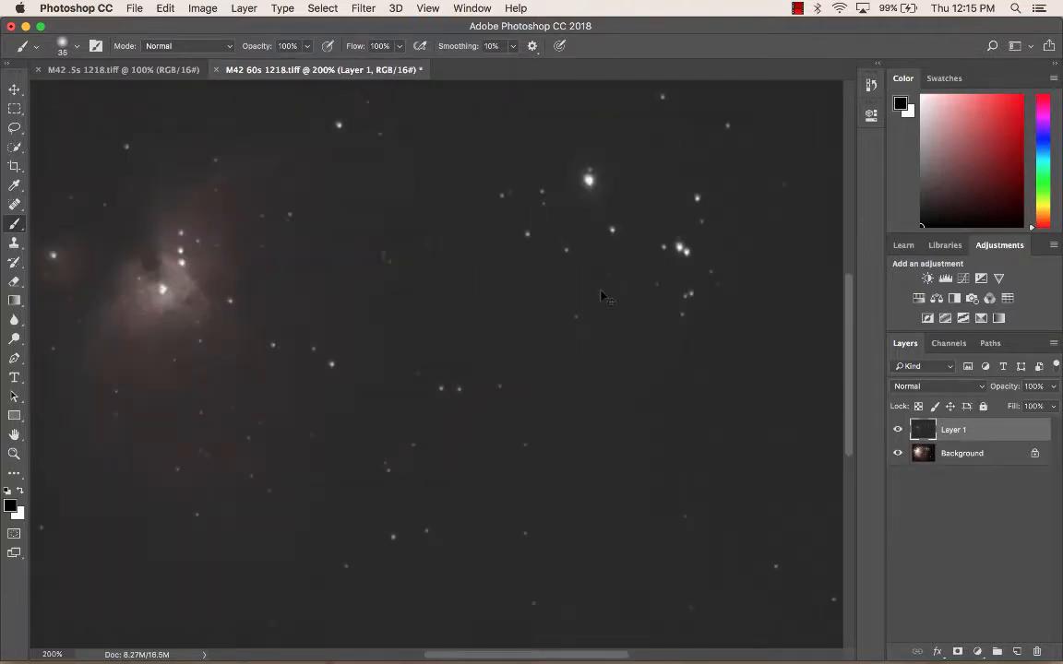
key("super+equal")
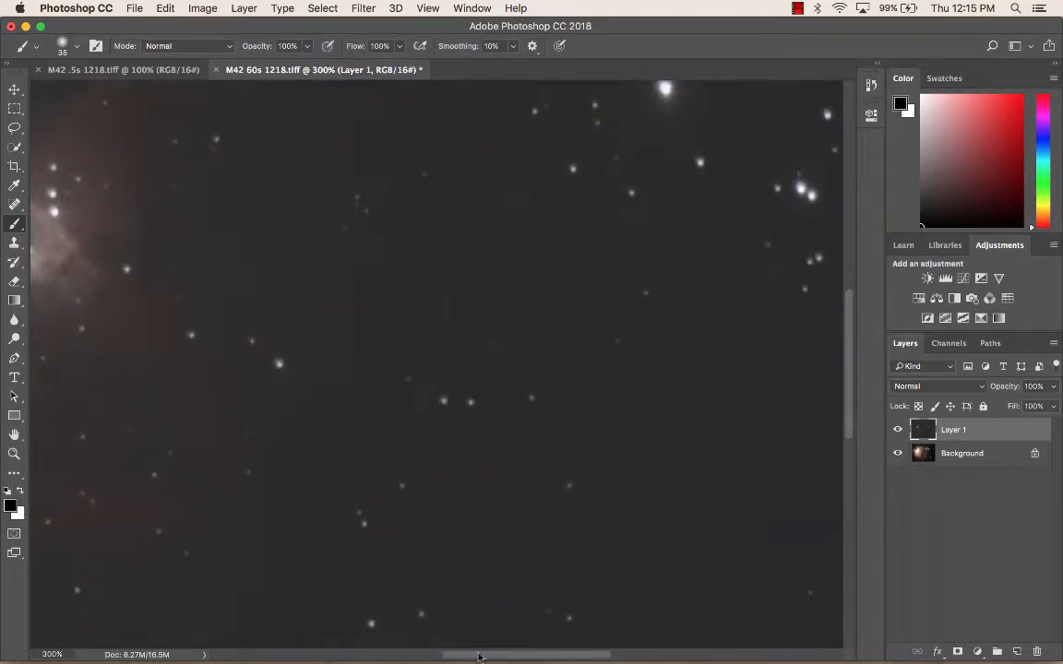
left_click_drag(479, 655, 415, 656)
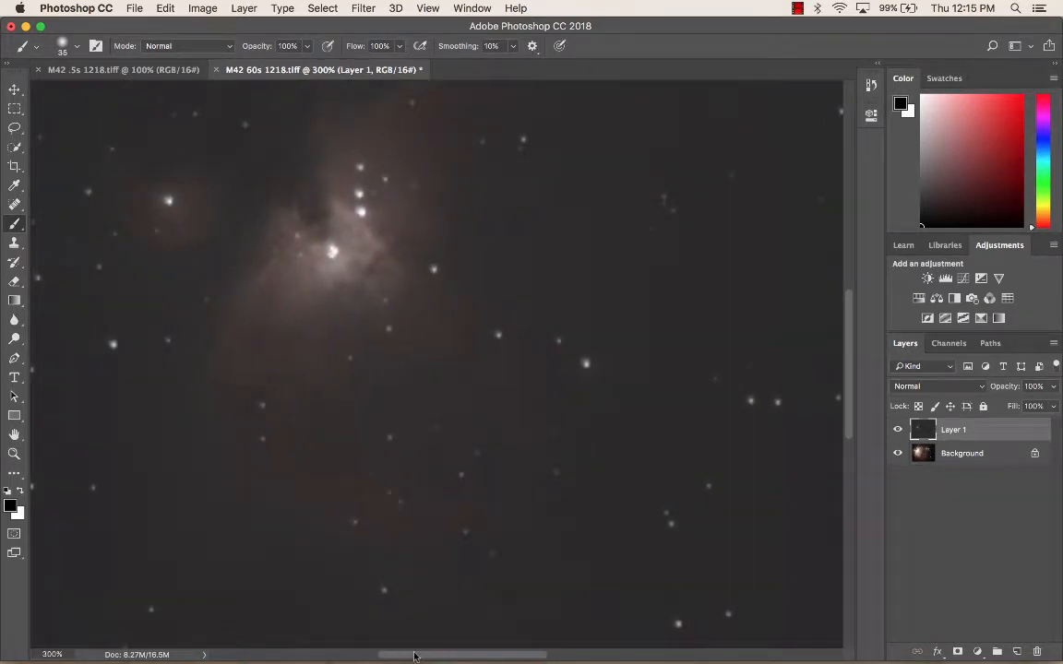
key("super+equal")
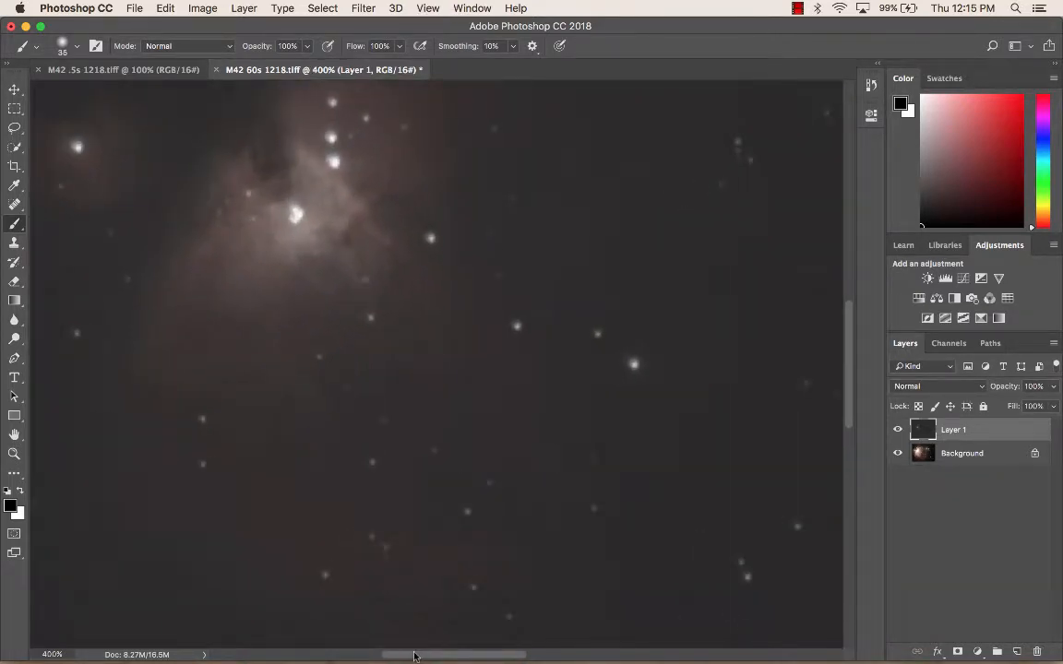
left_click(17, 89)
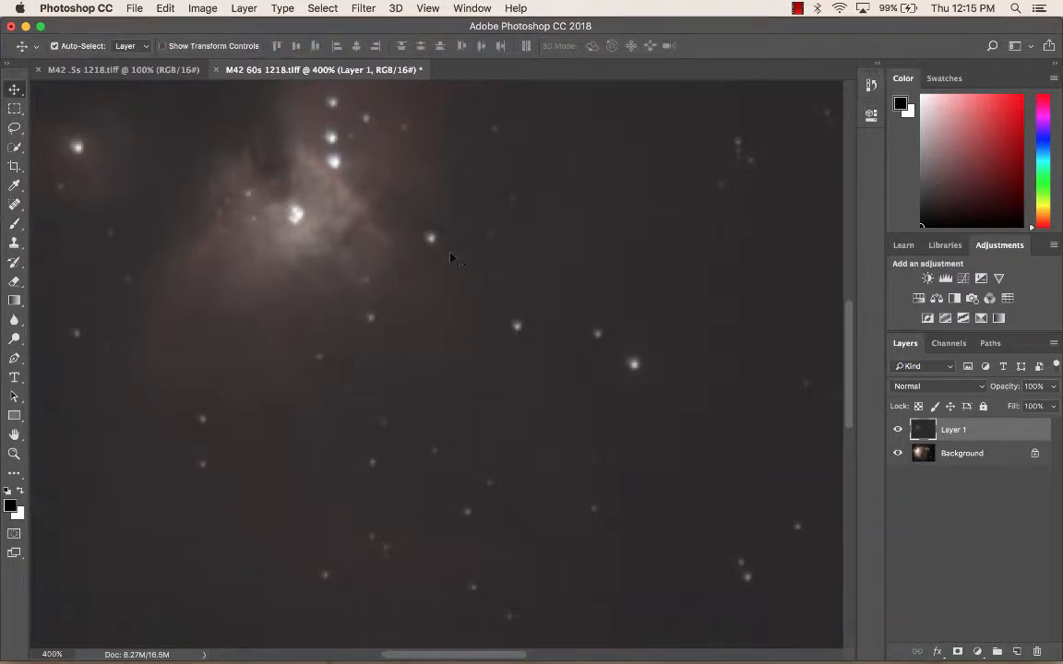
left_click(1052, 387)
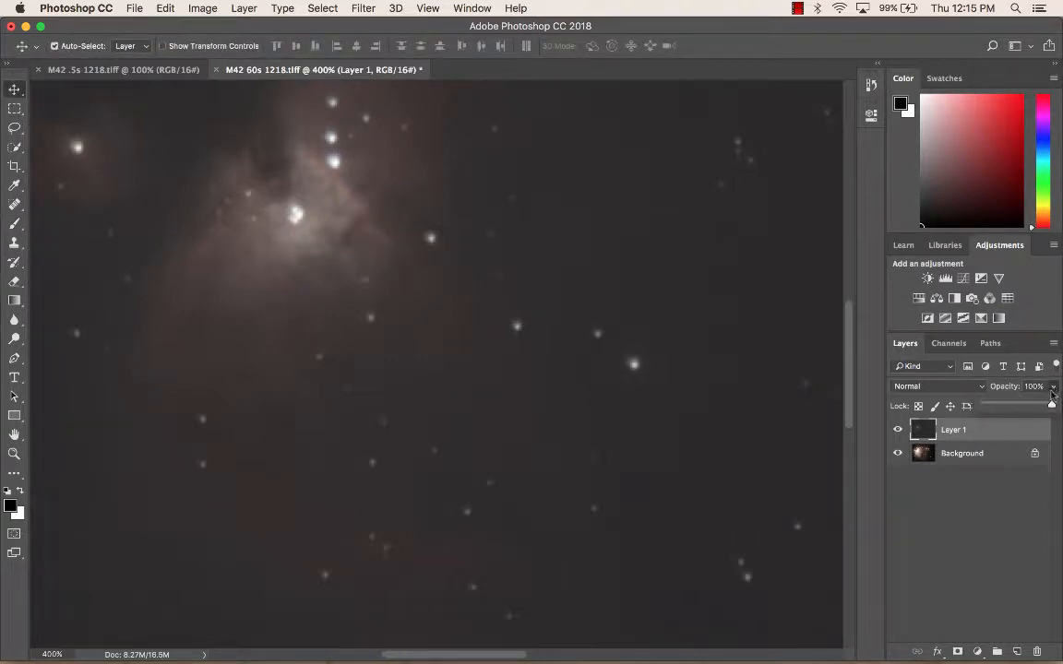
left_click_drag(1051, 403, 1018, 406)
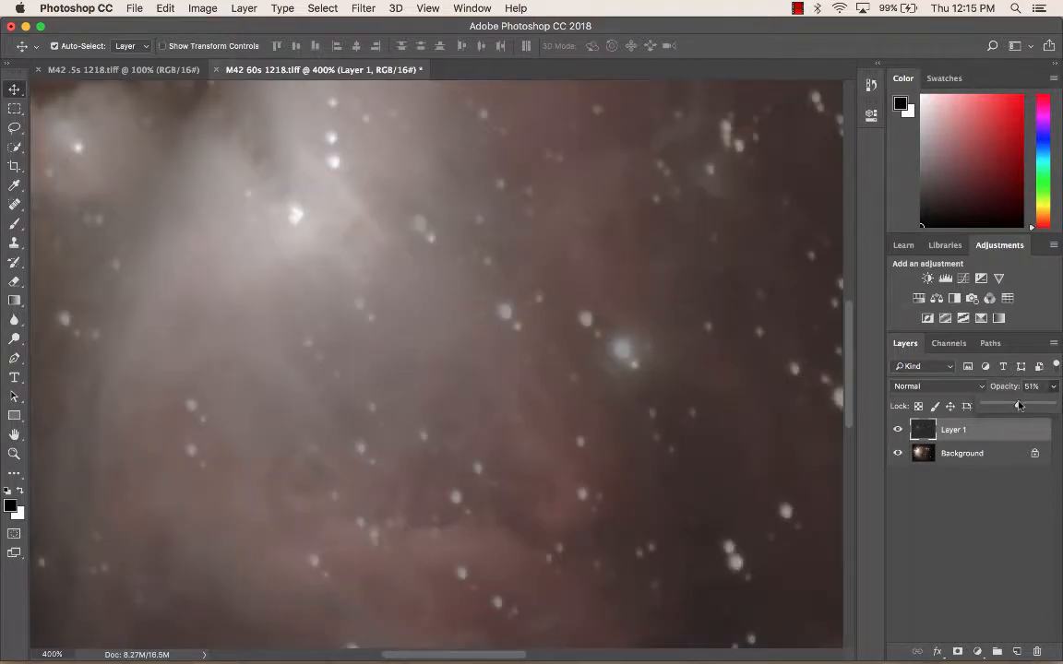
Step: Align the pasted layer with the background by moving it and nudging it up two steps
left_click_drag(526, 311, 512, 297)
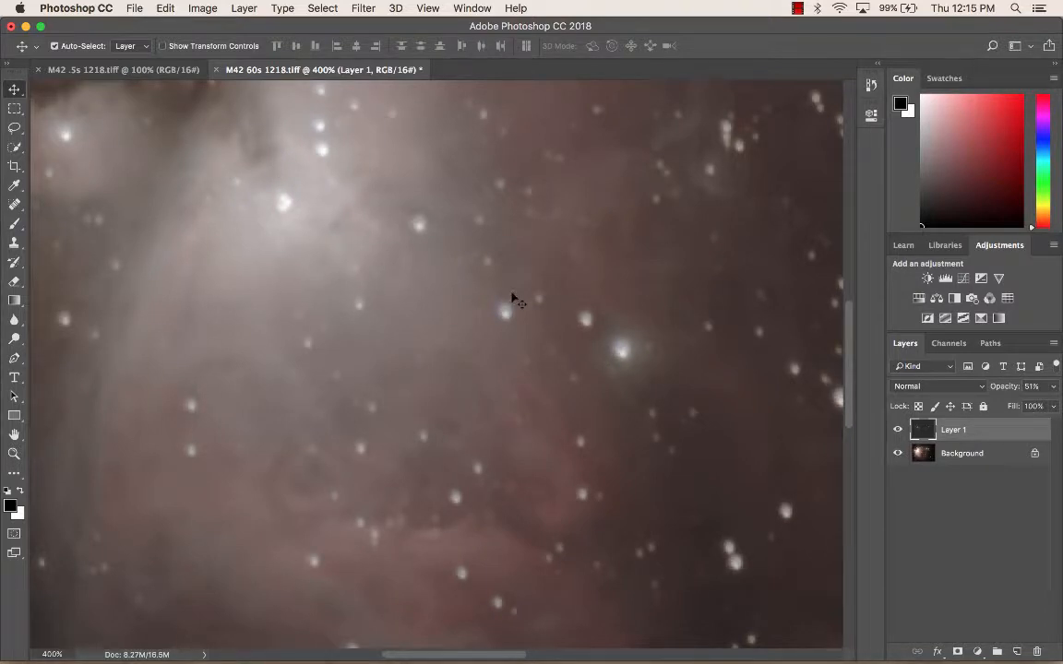
key("Up")
key("Up")
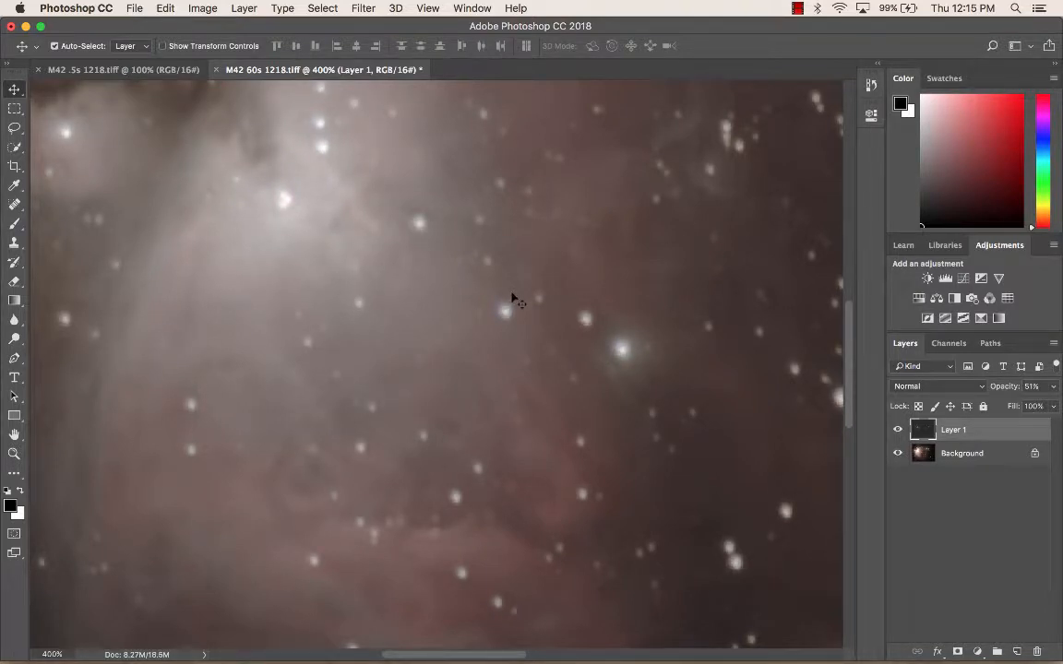
Step: Restore the pasted layer's opacity to 100% and zoom back out to the whole image
left_click(1052, 388)
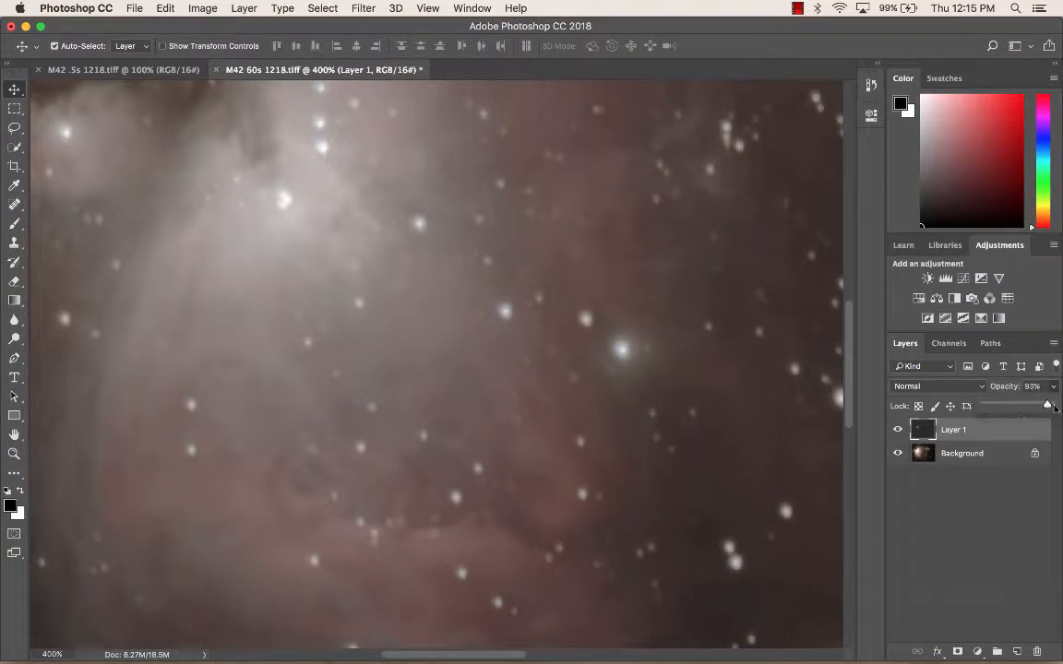
left_click_drag(1017, 407, 1060, 406)
key("super+minus")
key("super+minus")
key("super+minus")
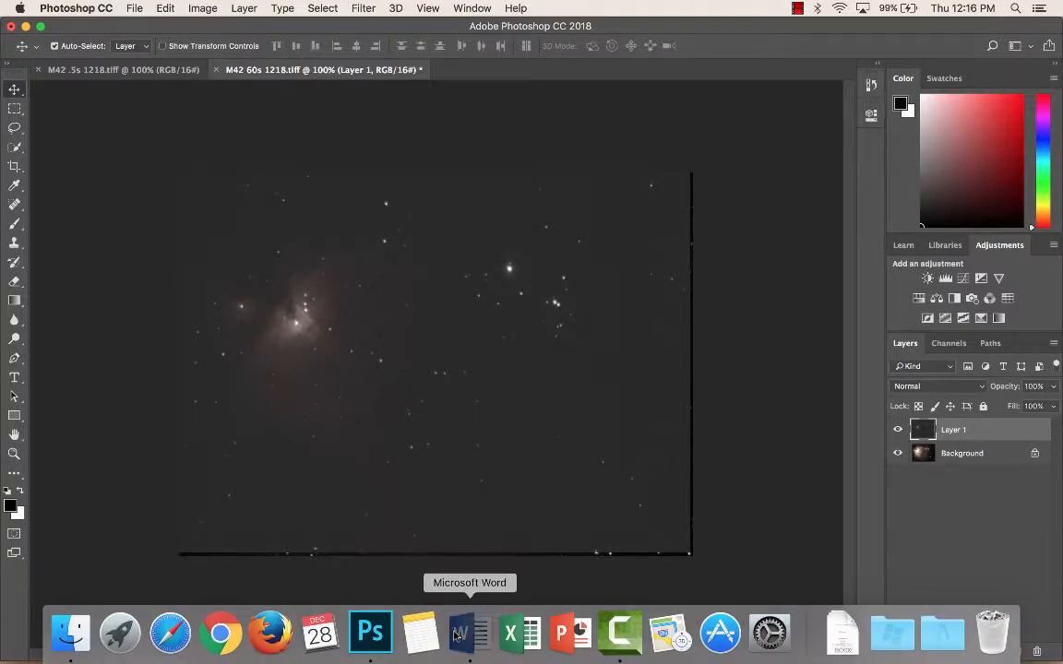
Step: In Word, highlight instruction lines 7 to 12 in yellow, then return to Photoshop
left_click(458, 632)
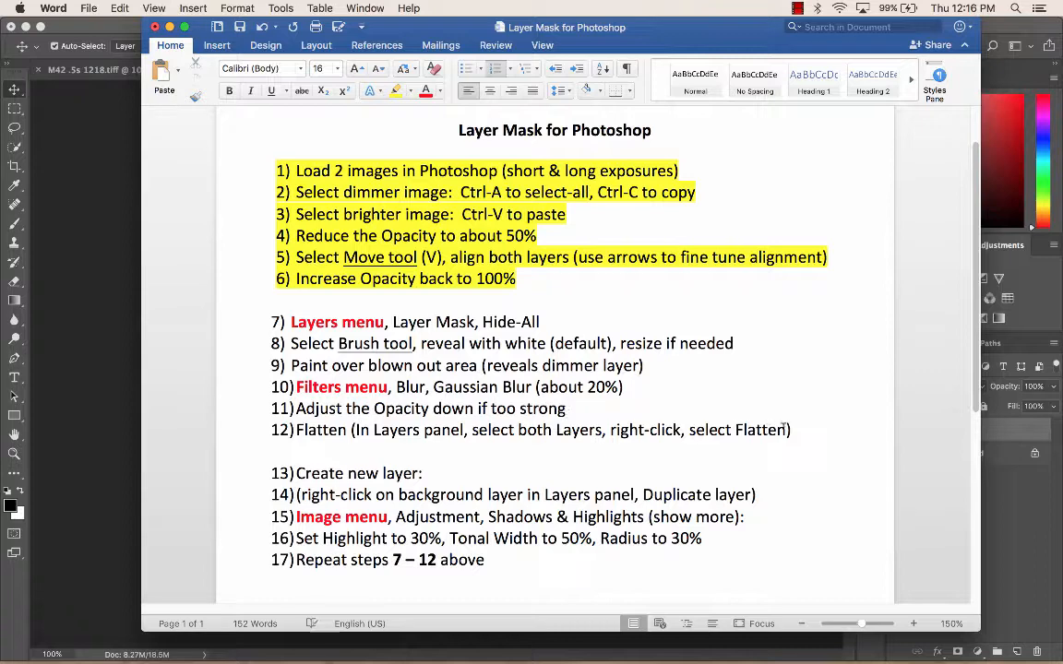
left_click_drag(791, 427, 277, 322)
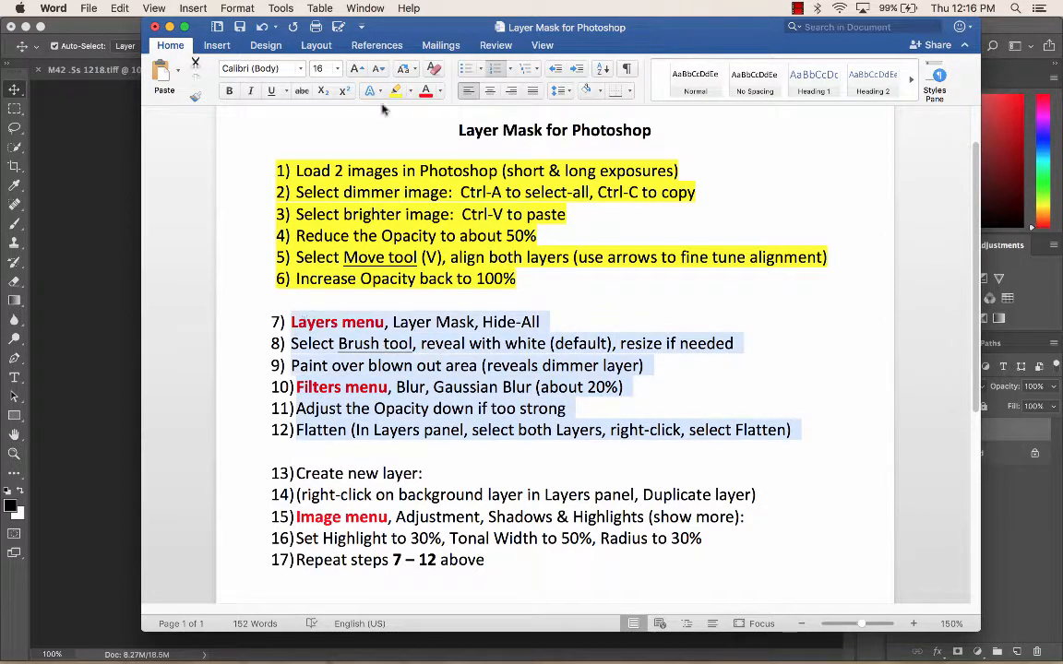
left_click(410, 92)
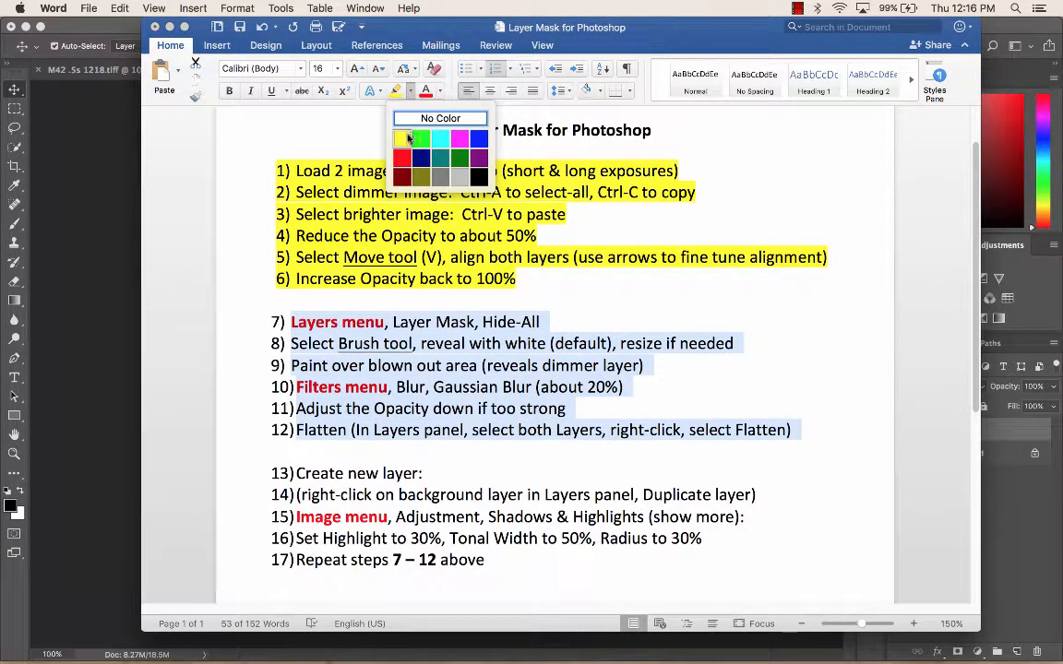
left_click(407, 133)
left_click(518, 365)
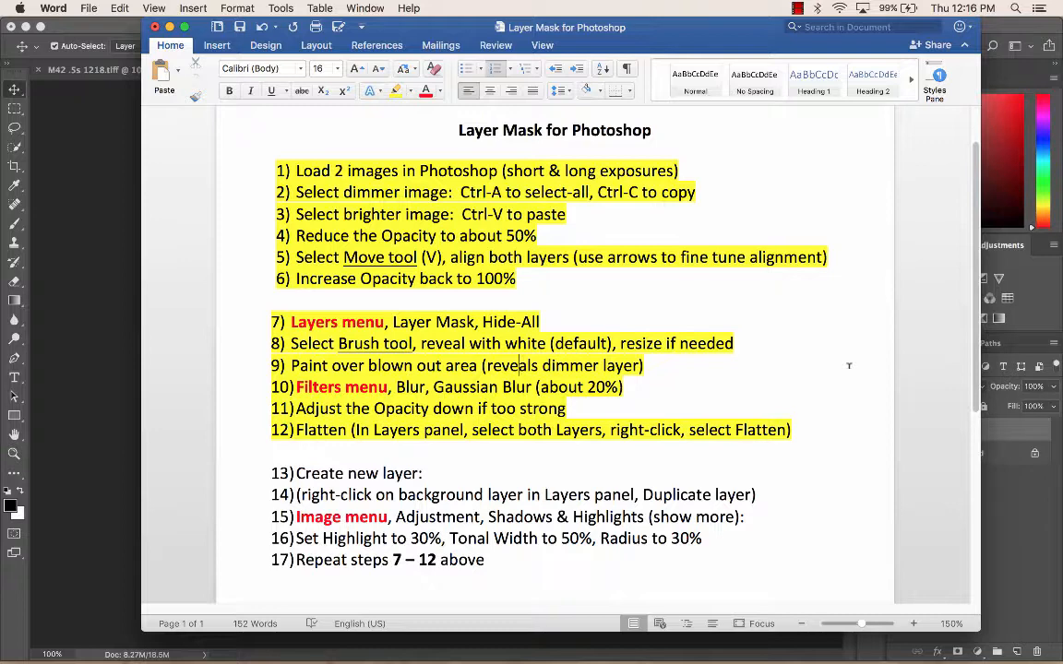
left_click(117, 17)
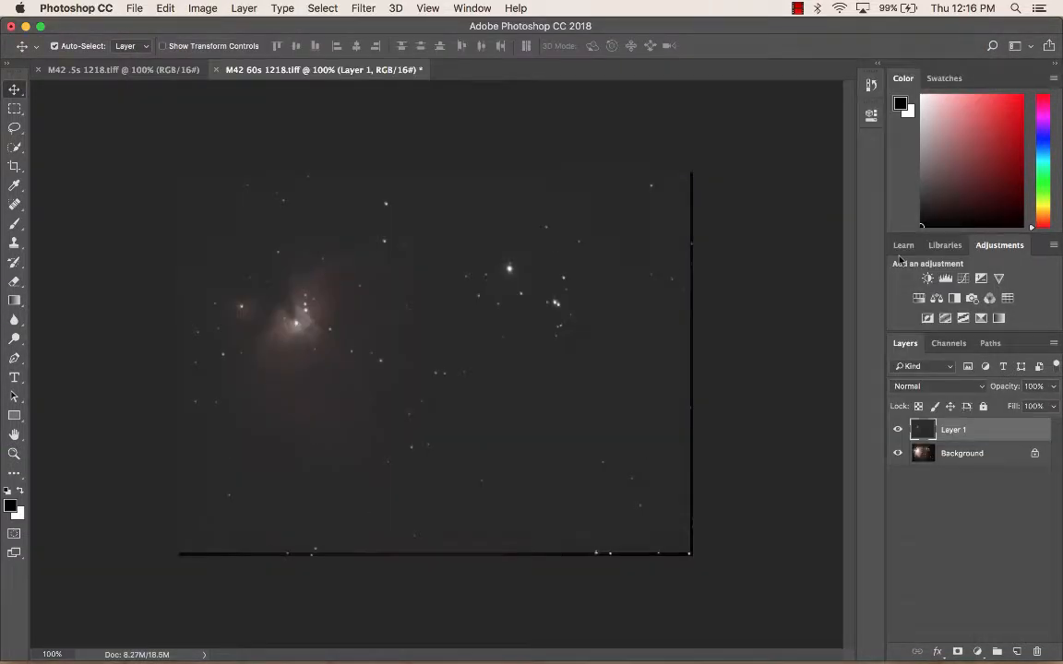
Step: Add a Hide All layer mask to the pasted layer
left_click(245, 11)
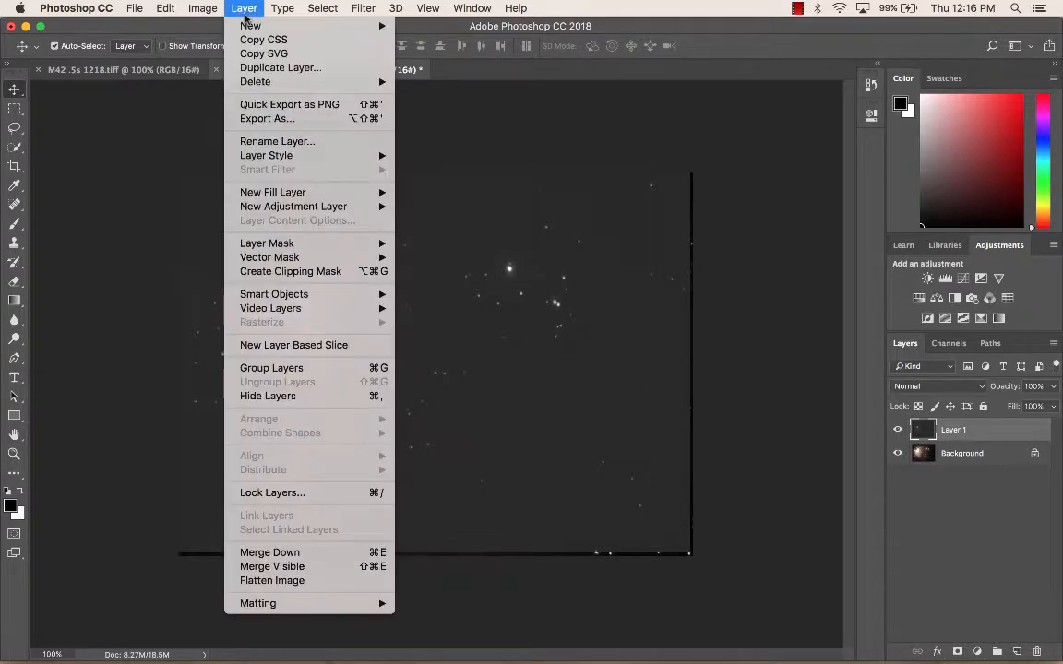
mouse_move(338, 246)
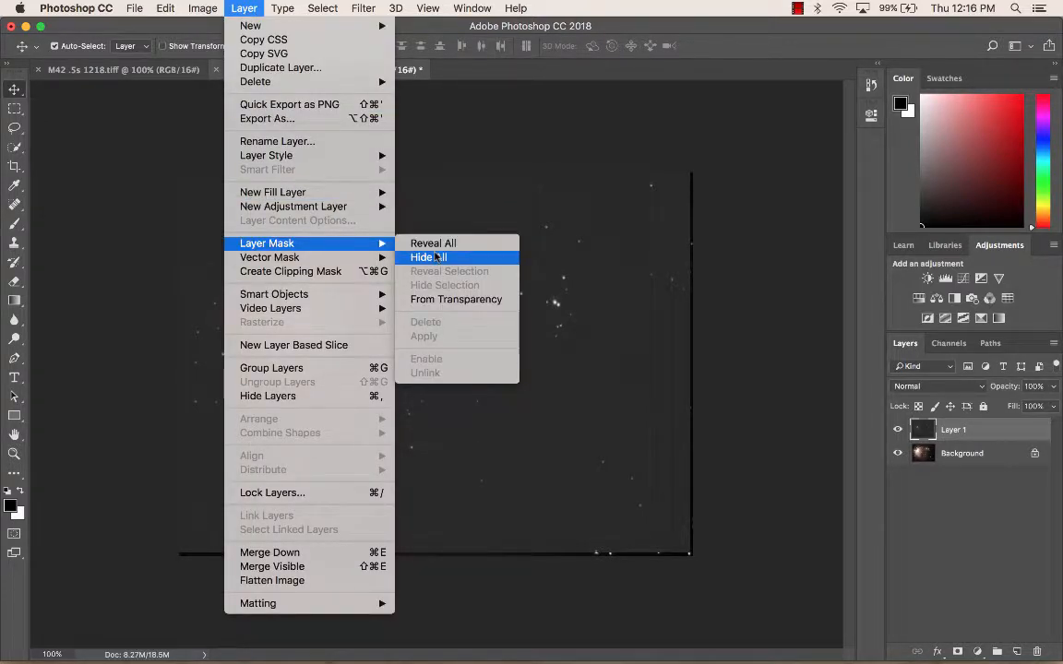
left_click(435, 257)
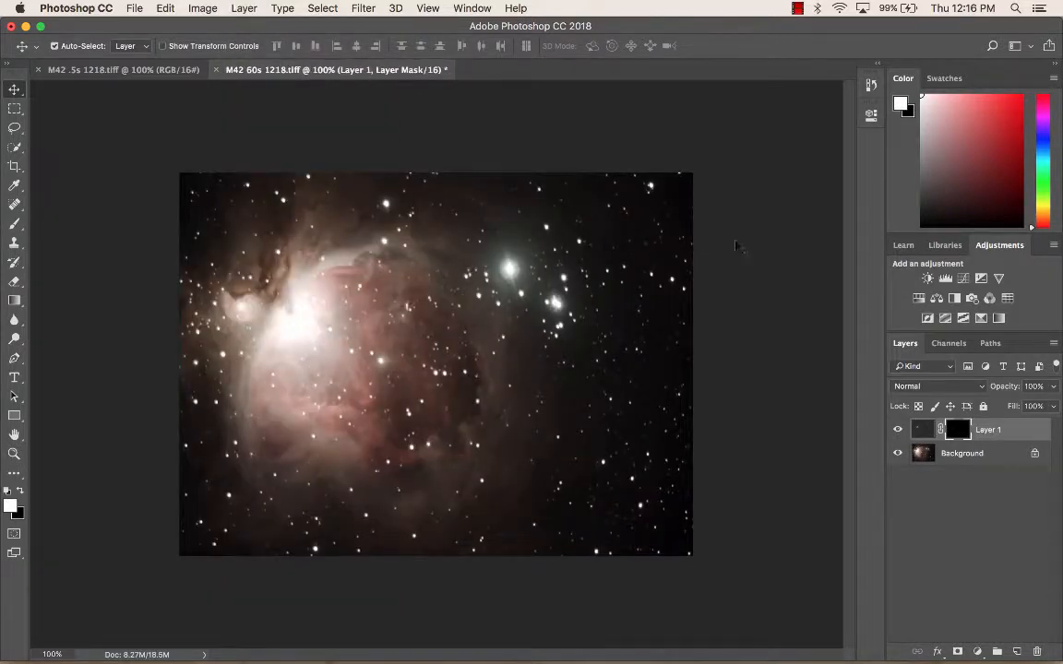
Step: Paint with a 39 px white brush over the blown-out nebula core to reveal the dimmer layer
left_click(14, 224)
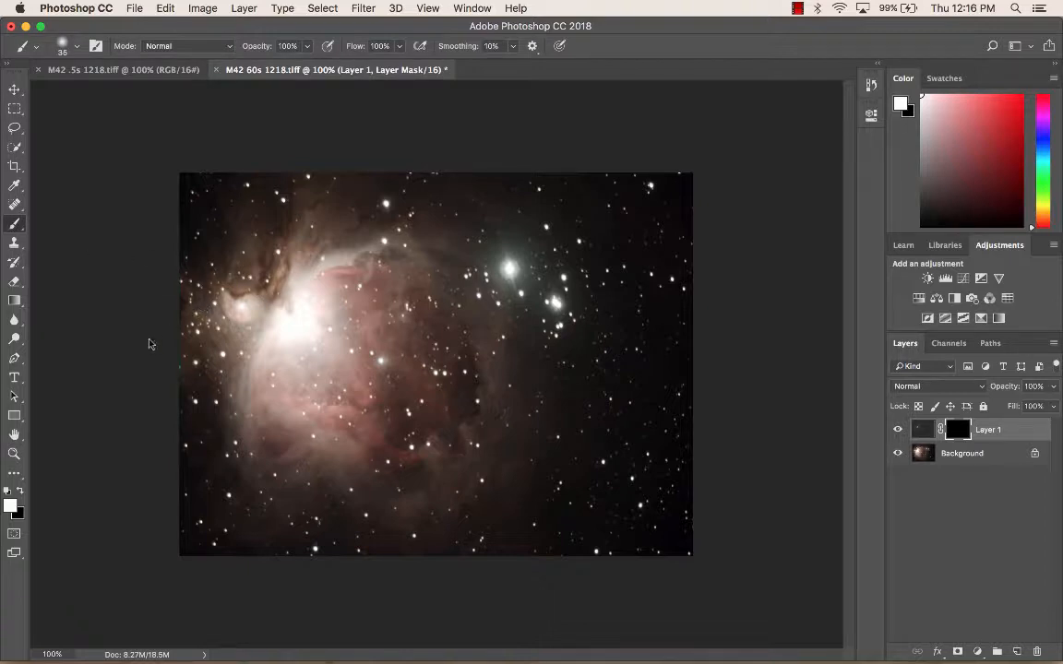
key("super+equal")
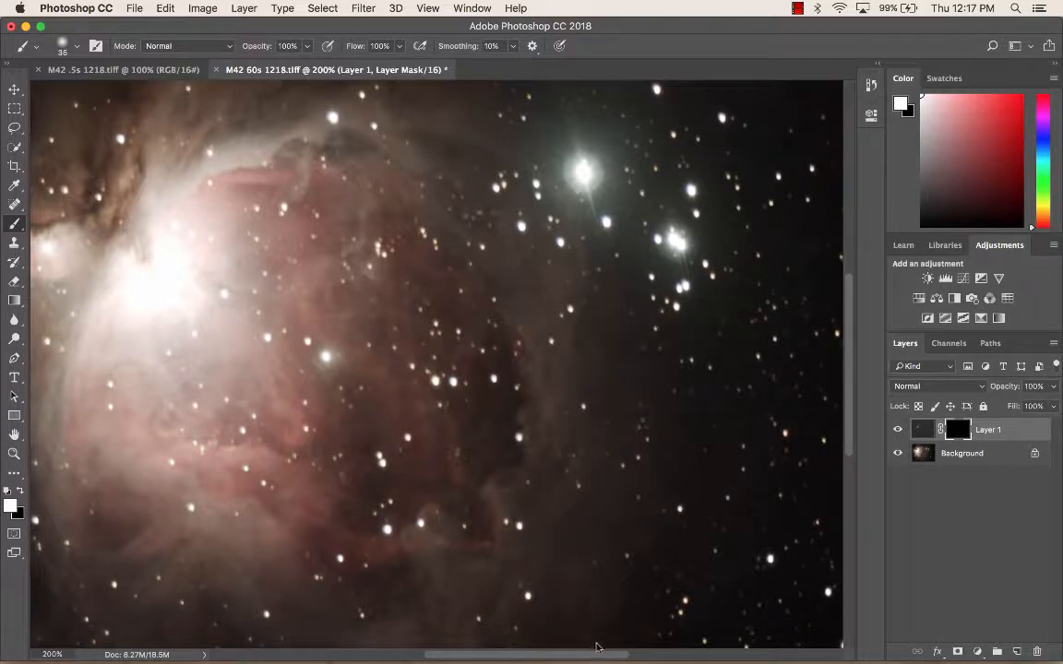
left_click_drag(592, 656, 553, 657)
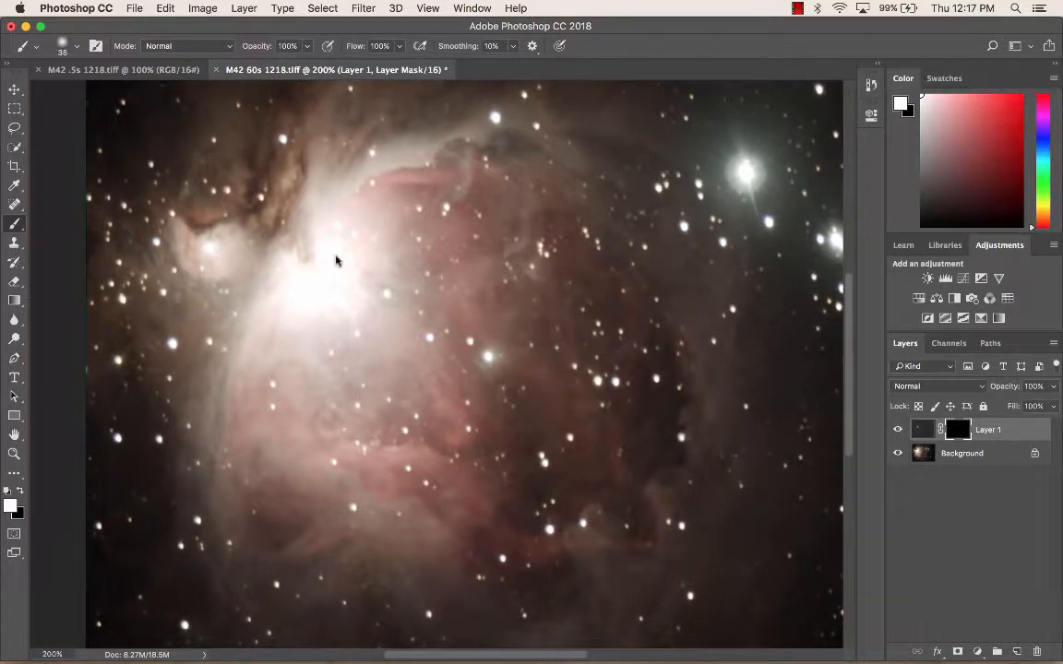
left_click(72, 45)
left_click_drag(97, 92, 100, 93)
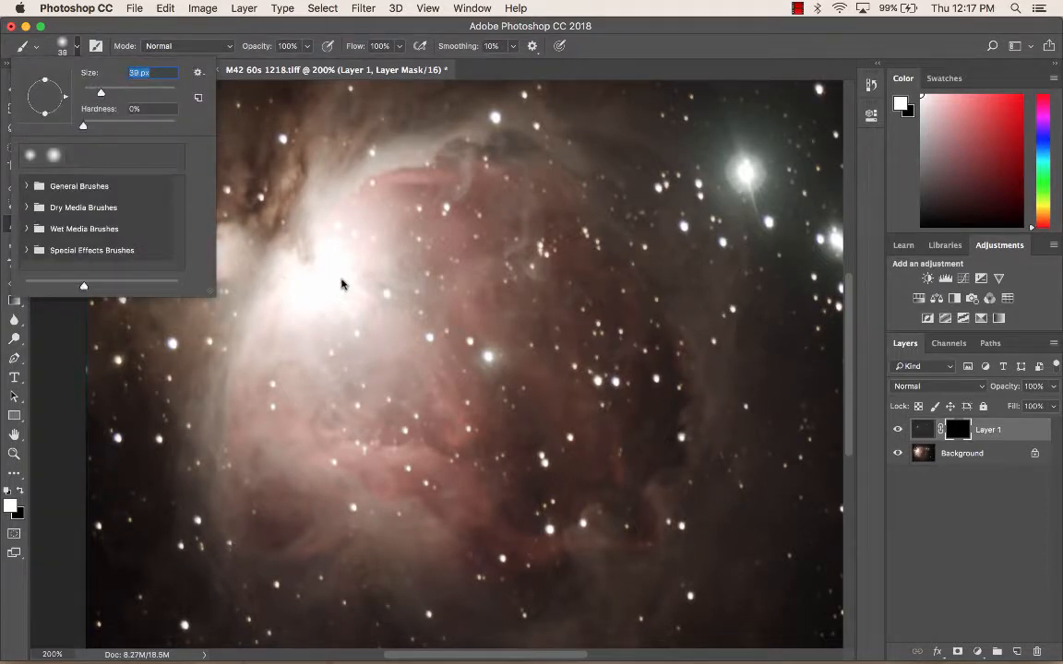
mouse_move(345, 277)
left_mouse_down()
mouse_move(336, 248)
mouse_move(323, 266)
mouse_move(297, 255)
mouse_move(308, 300)
mouse_move(318, 276)
mouse_move(347, 264)
mouse_move(300, 223)
mouse_move(272, 229)
mouse_move(256, 266)
mouse_move(354, 298)
mouse_move(303, 256)
mouse_move(309, 233)
mouse_move(293, 233)
left_mouse_up()
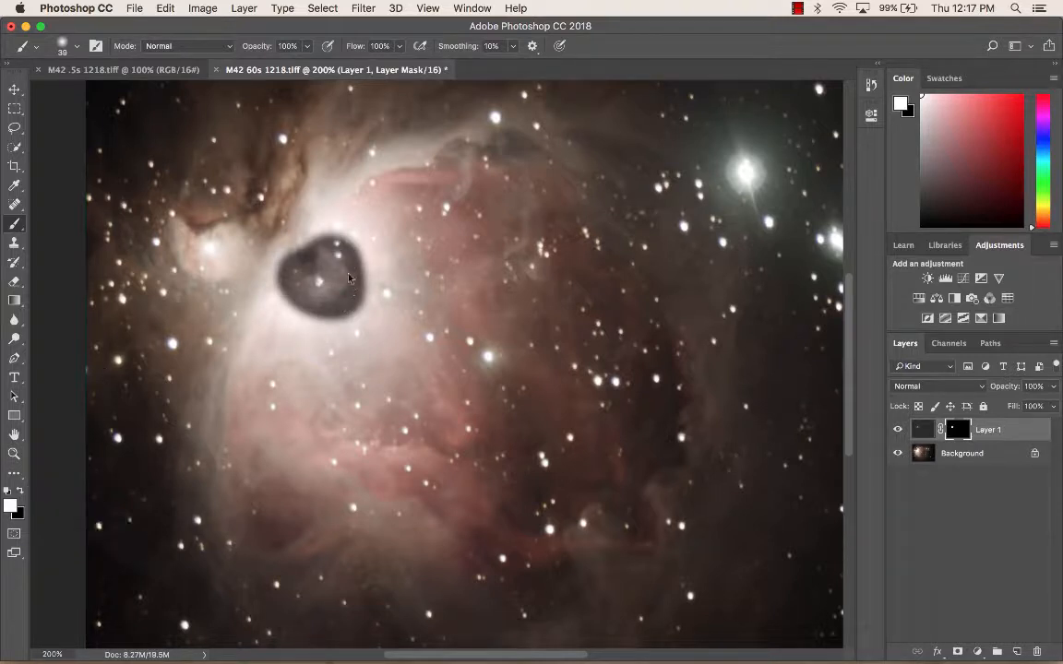
Step: Paint once more over the nebula core, then soften the layer mask with a Gaussian Blur of 27.5 pixels radius
mouse_move(356, 276)
left_mouse_down()
mouse_move(356, 253)
mouse_move(293, 213)
mouse_move(309, 205)
mouse_move(332, 231)
mouse_move(348, 304)
mouse_move(277, 293)
mouse_move(255, 269)
mouse_move(257, 251)
left_mouse_up()
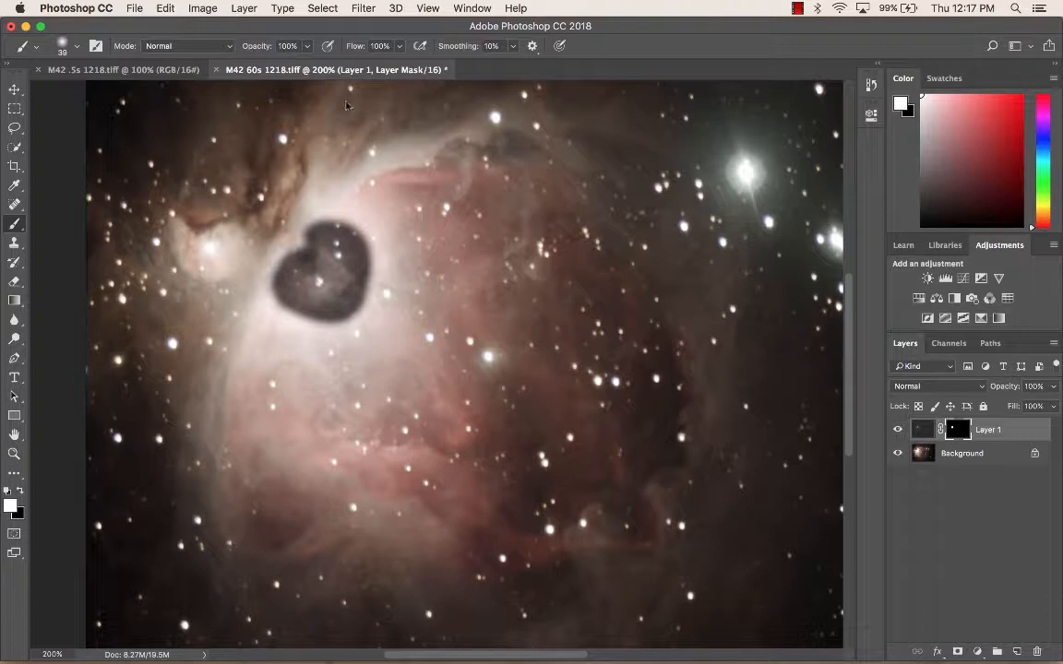
left_click(356, 8)
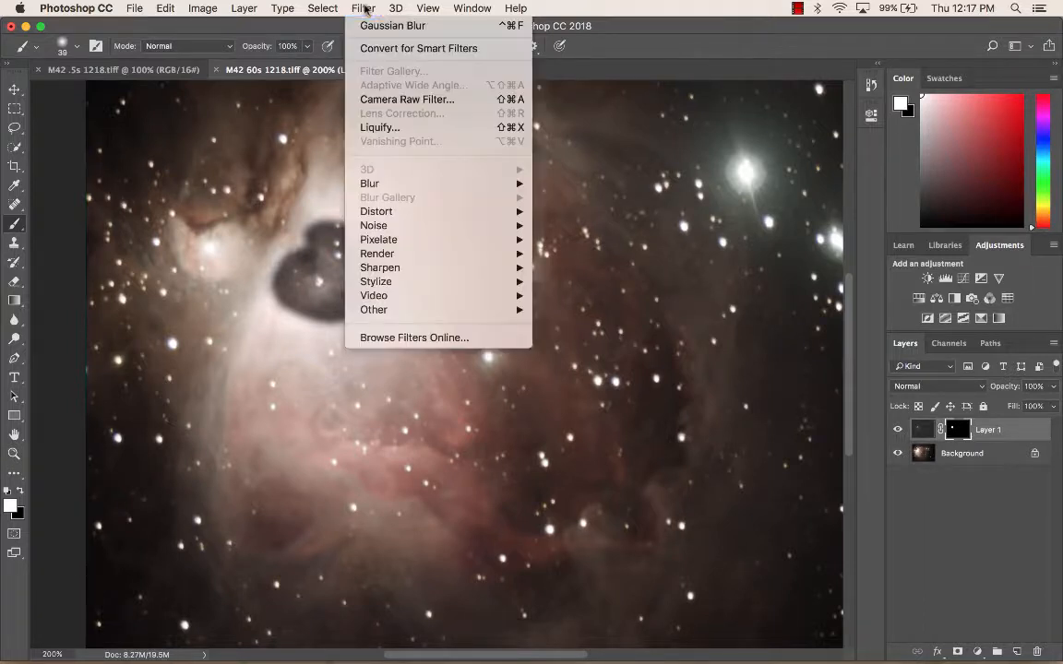
mouse_move(486, 183)
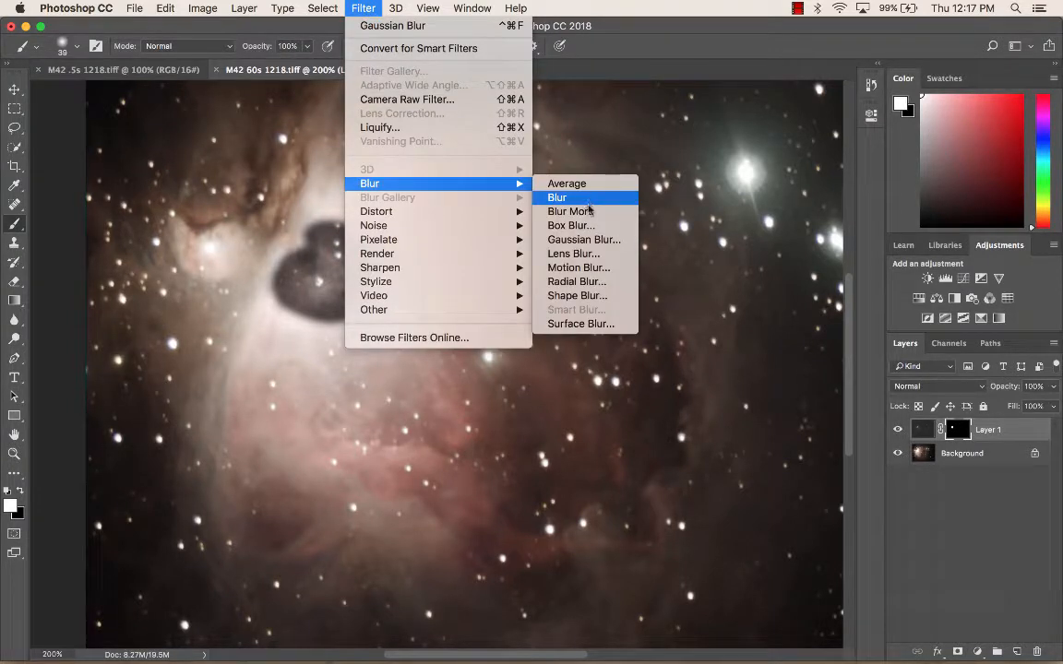
left_click(602, 239)
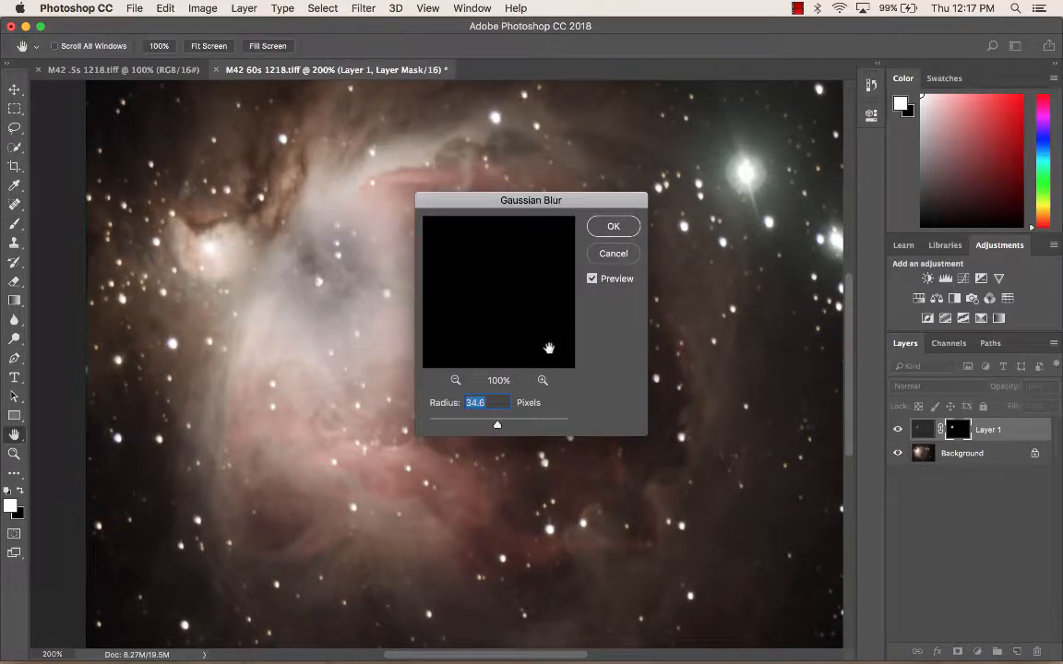
left_click_drag(496, 428, 494, 427)
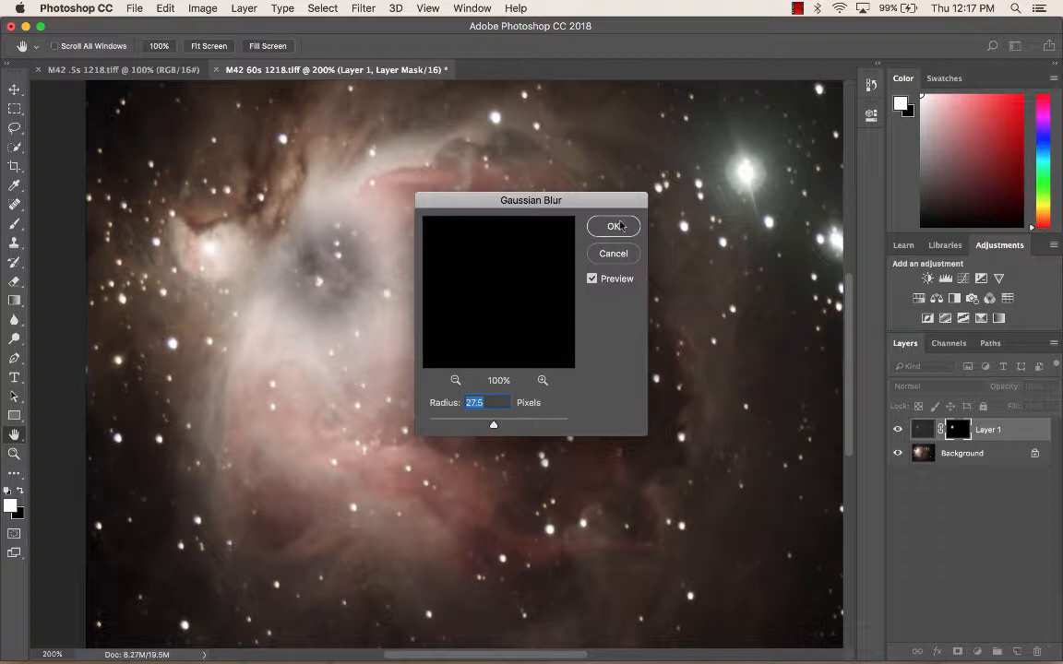
left_click(614, 226)
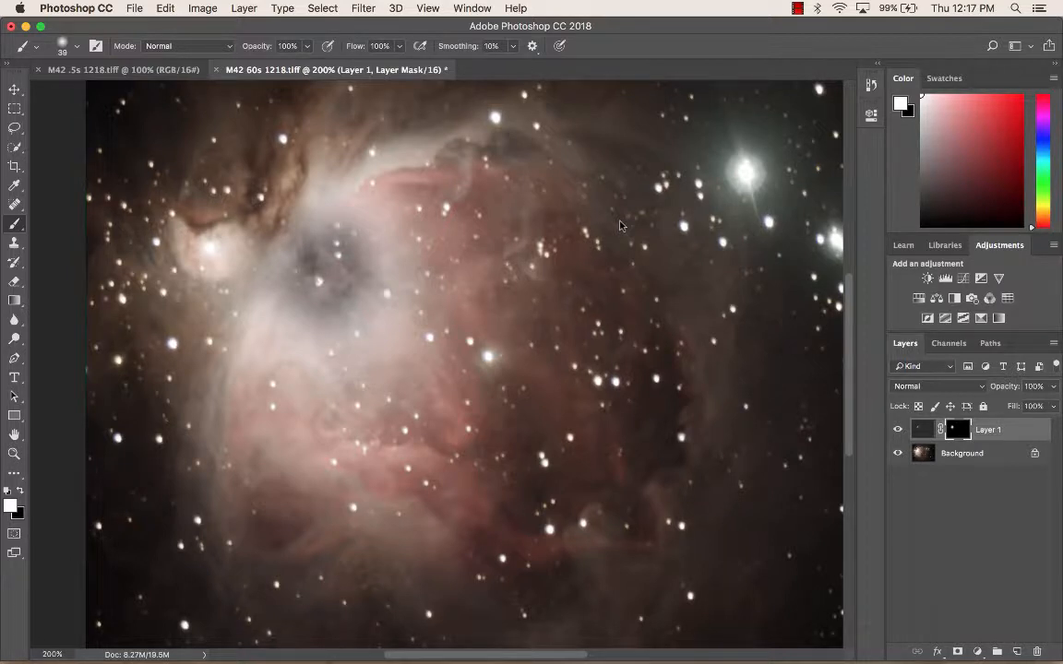
Step: Lower the pasted layer's opacity to 88%
left_click(1053, 387)
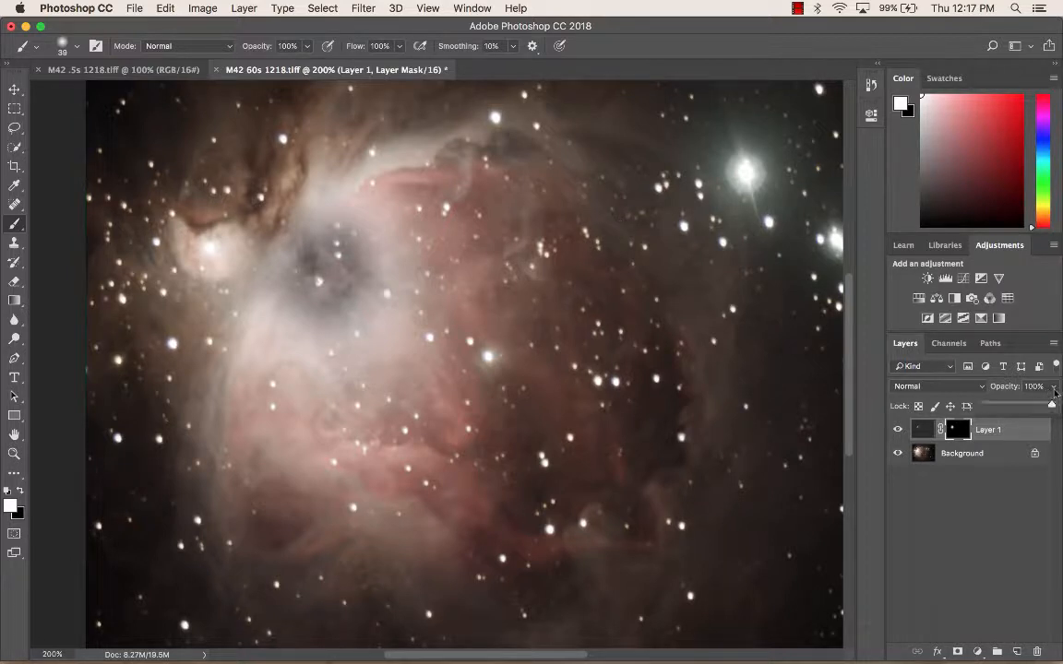
left_click_drag(1052, 407, 1044, 409)
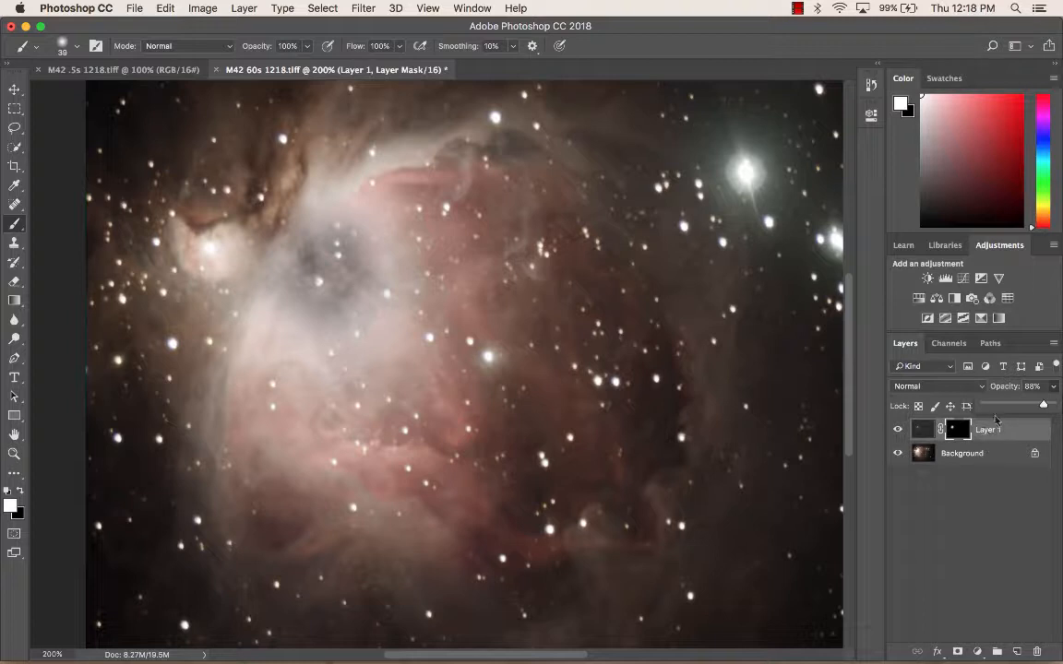
Step: Select both the pasted layer and the Background layer and flatten the image
left_click(1021, 432)
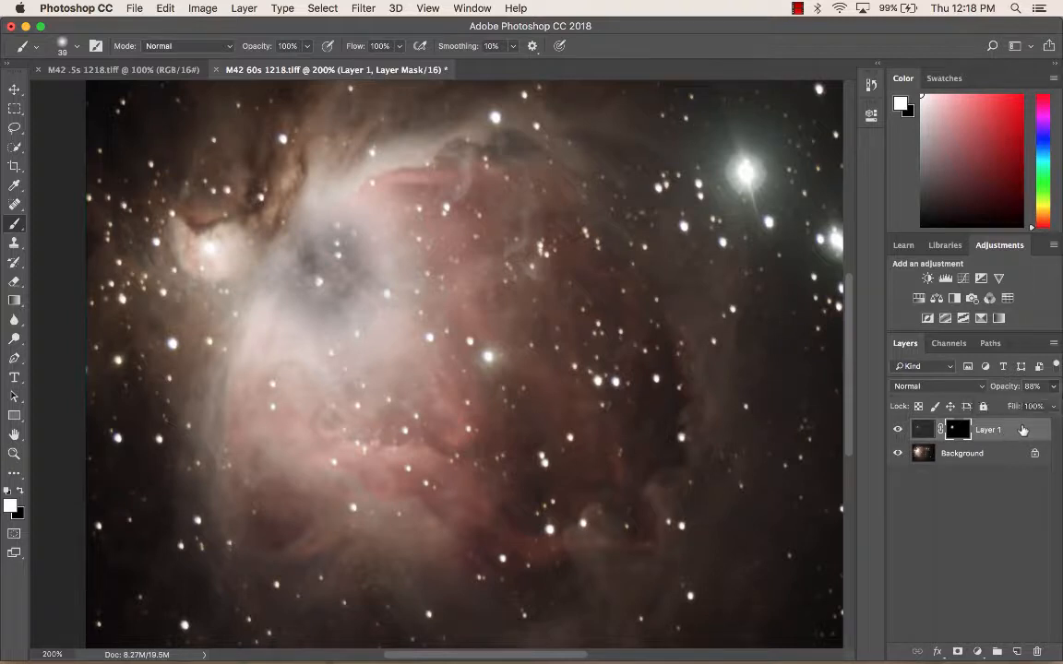
left_click(1021, 431)
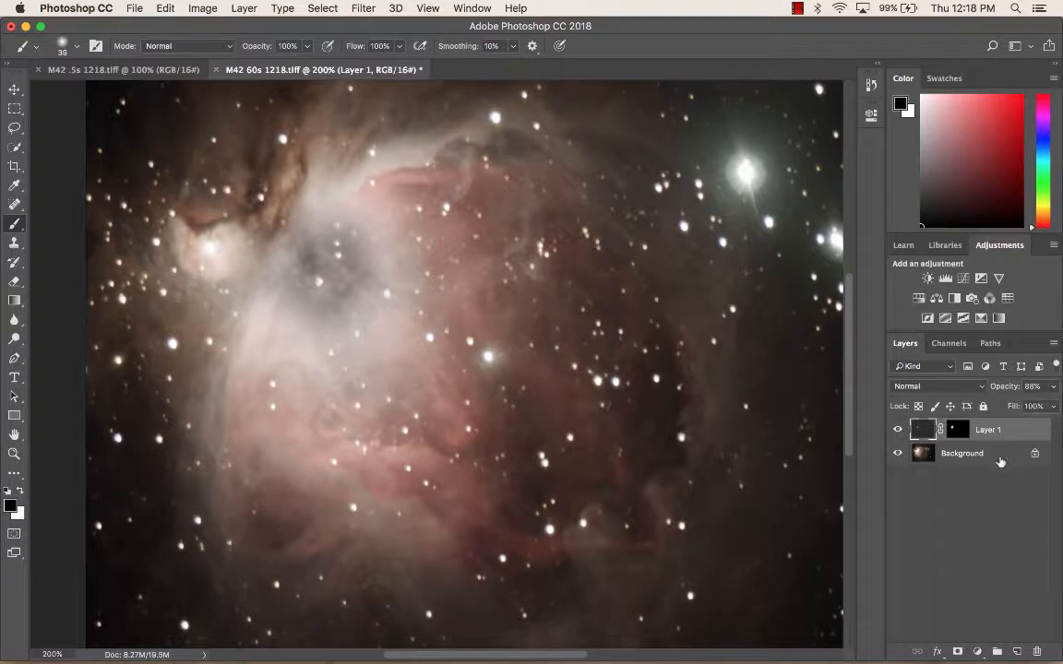
left_click(1005, 456, "shift")
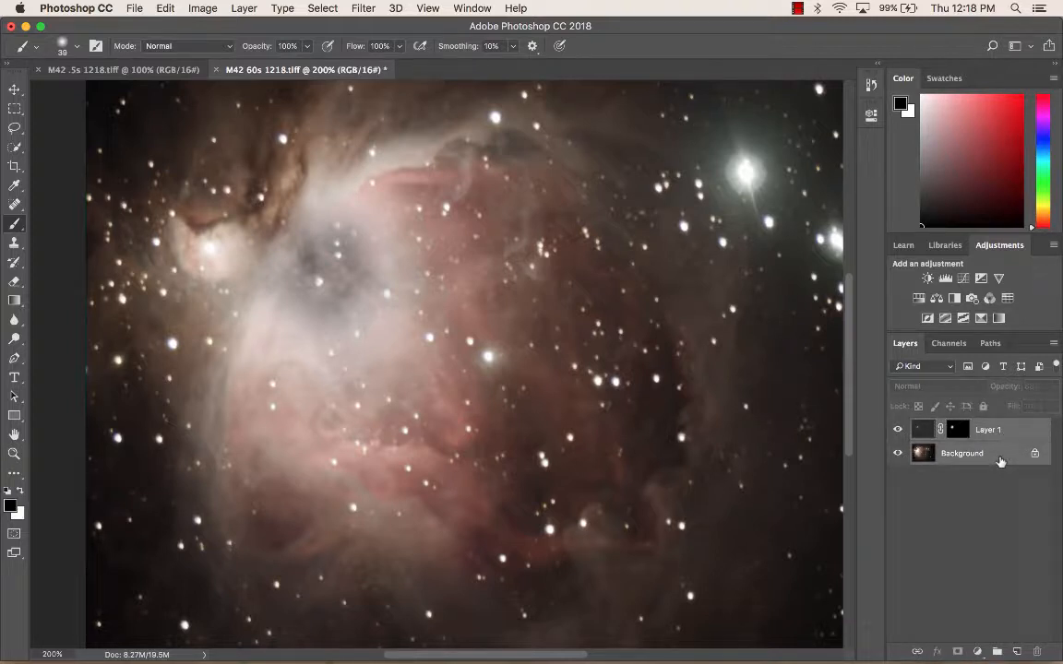
right_click(1000, 461)
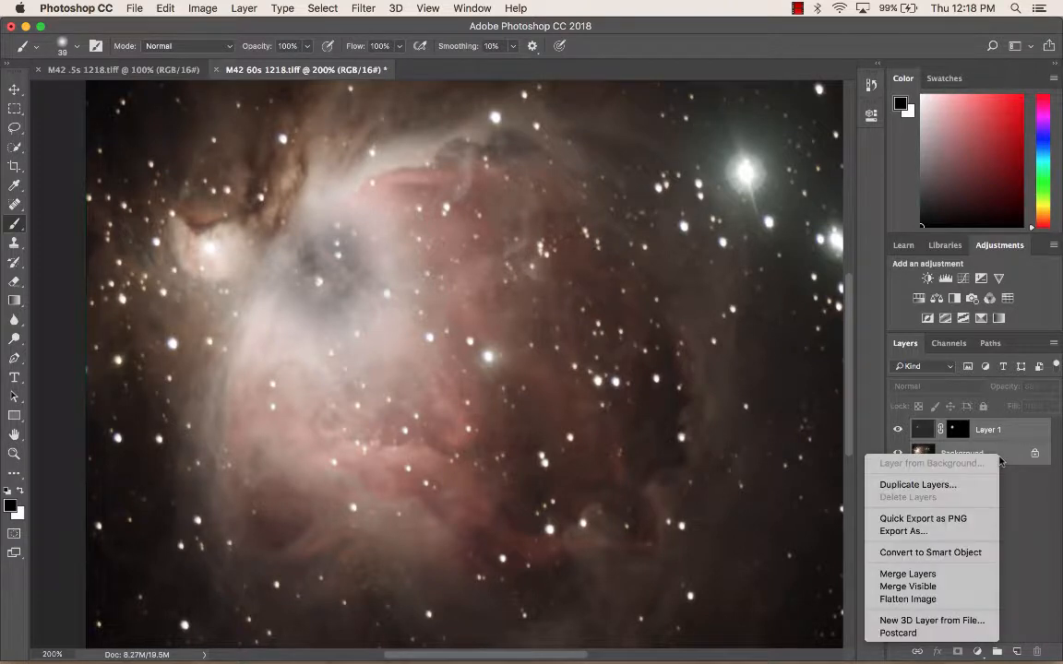
left_click(919, 601)
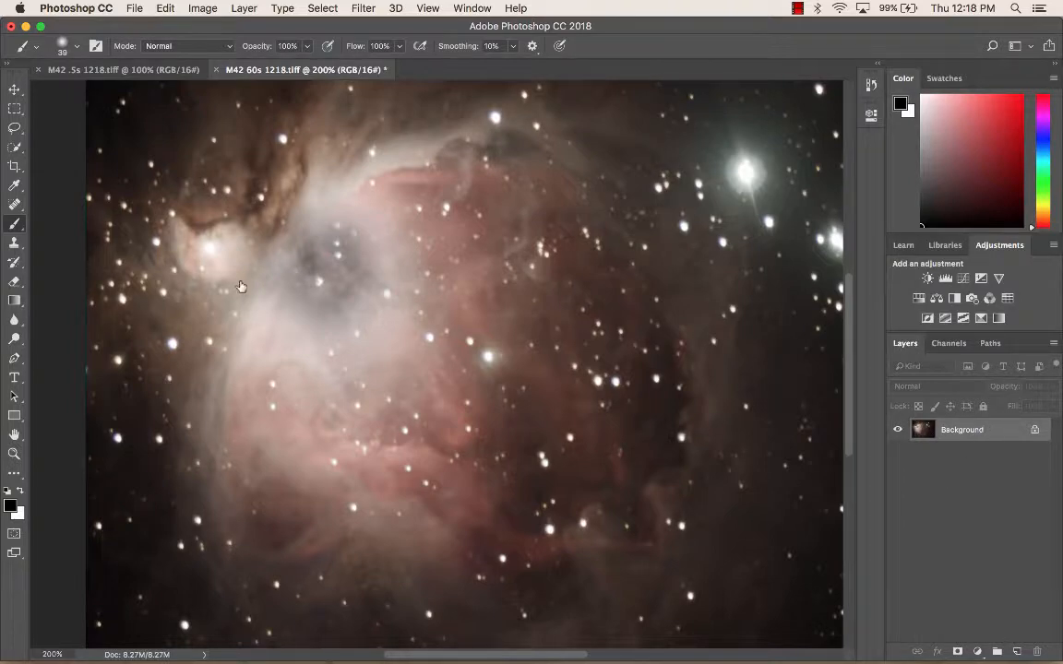
Step: Switch to Microsoft Word to review the instruction list
mouse_move(420, 659)
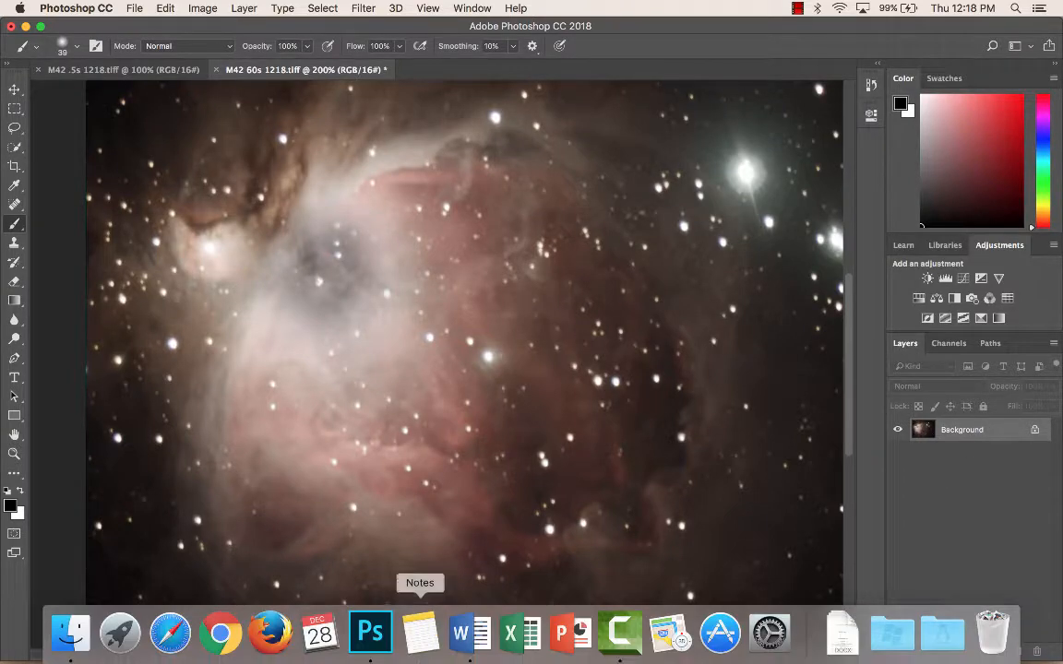
left_click(459, 646)
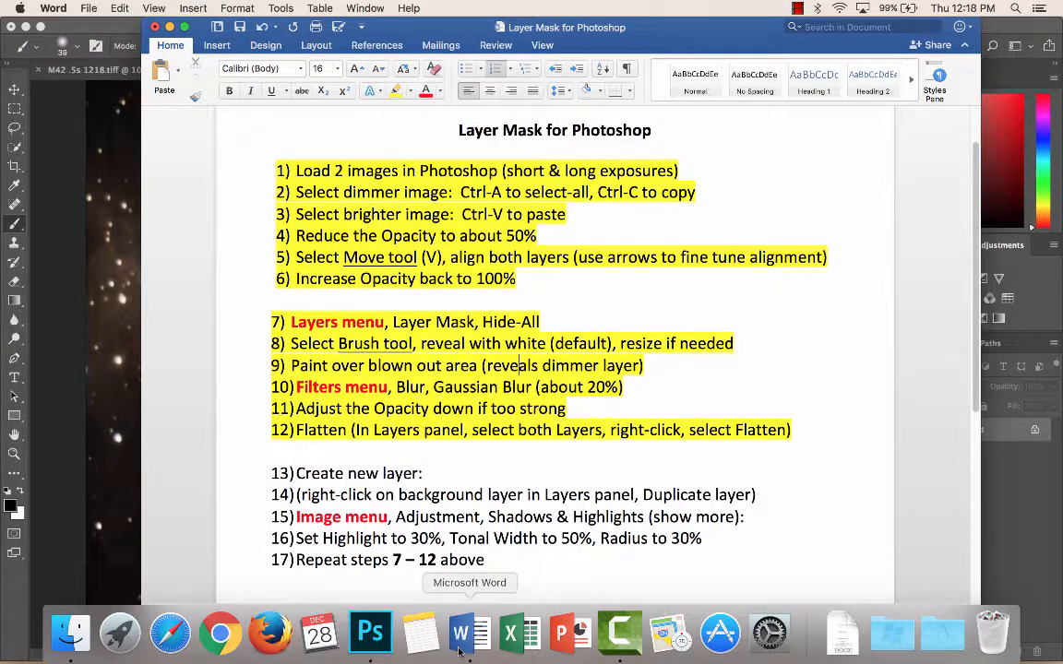